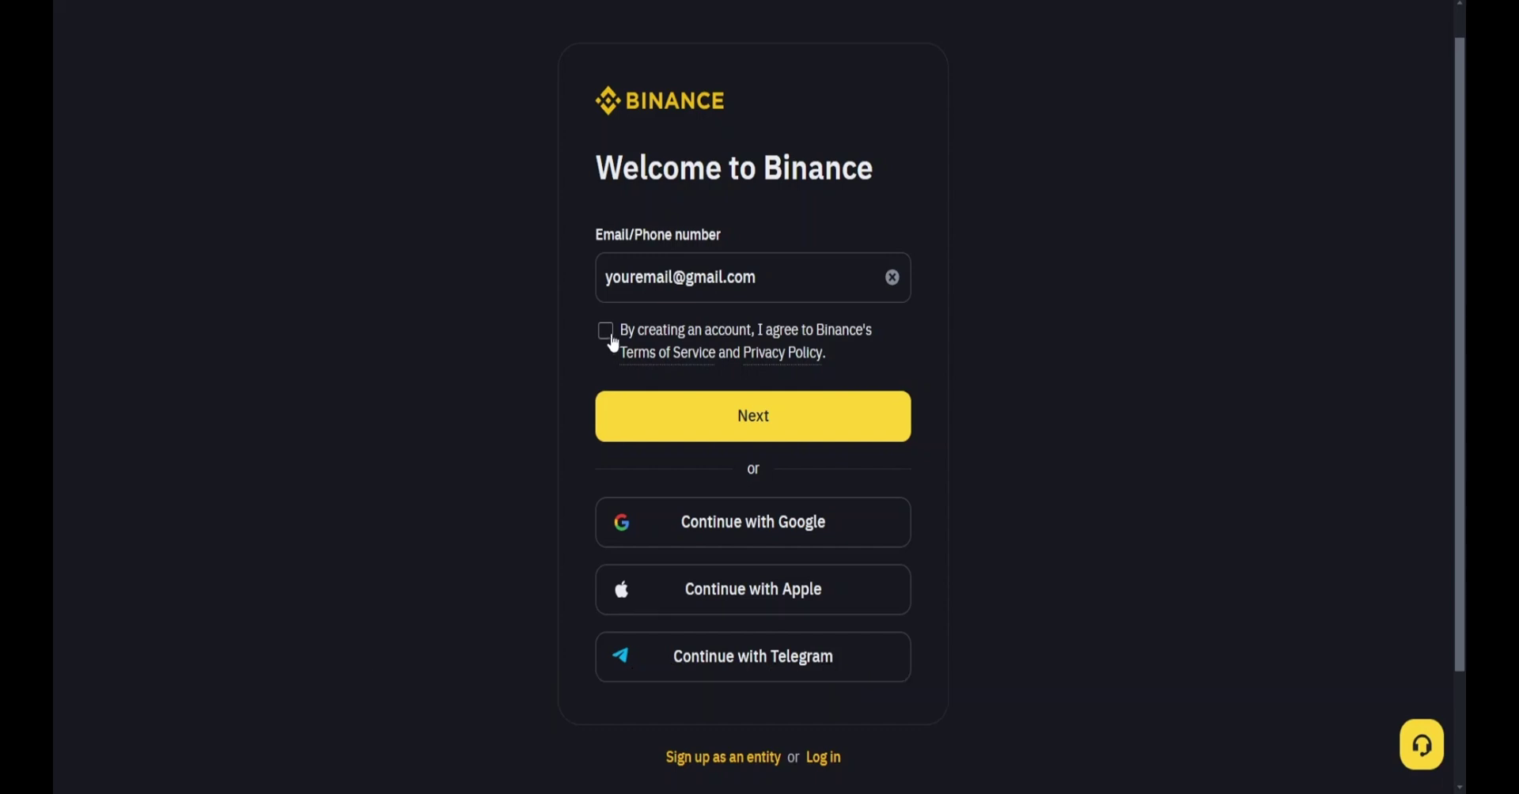
- Agree to the account terms and verify the email by copying the emailed activation code into the verification code field
{"action": "left_click", "coordinate": [606, 331]}
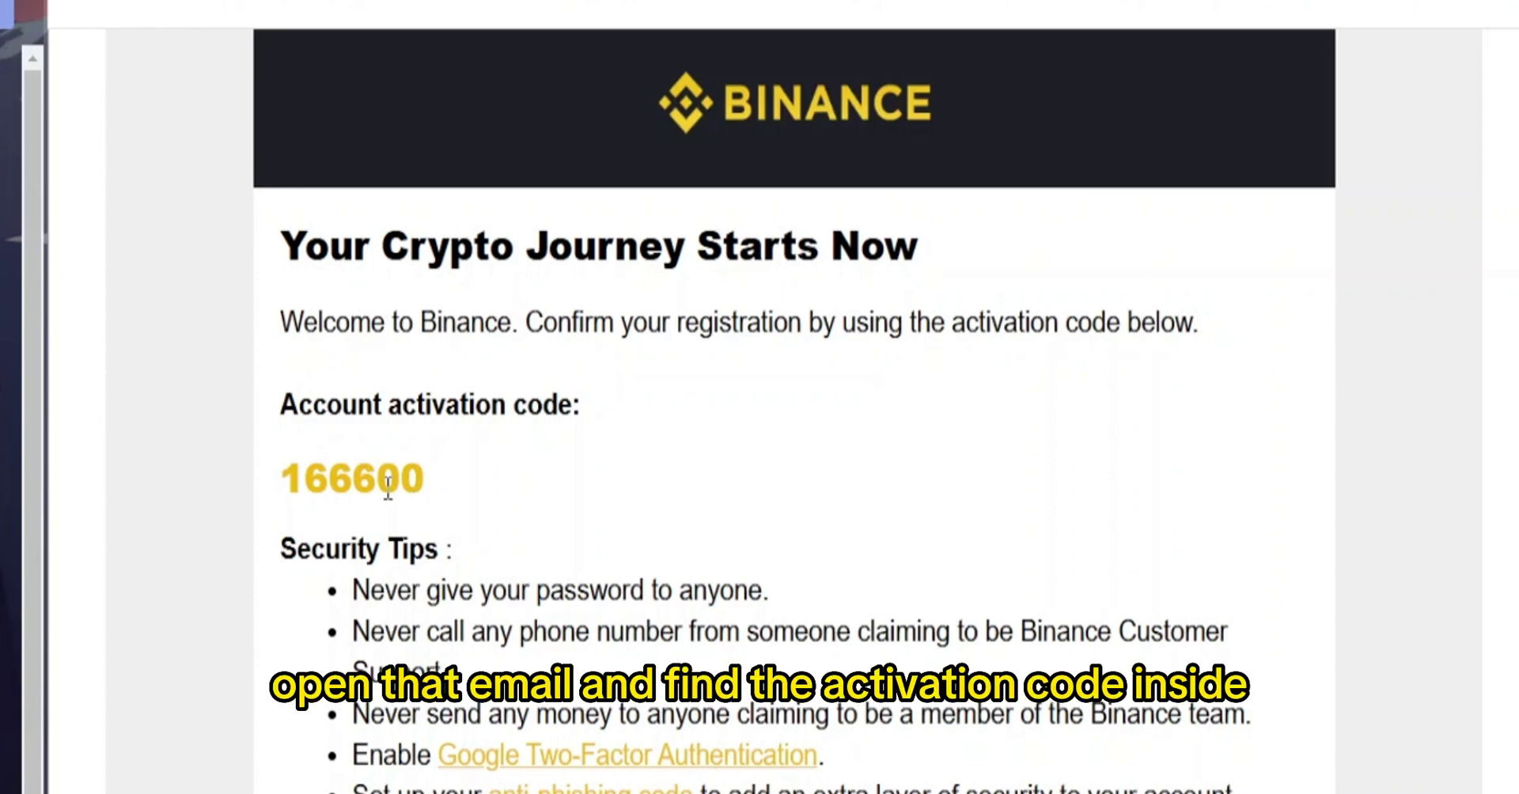
{"action": "double_click", "coordinate": [388, 488]}
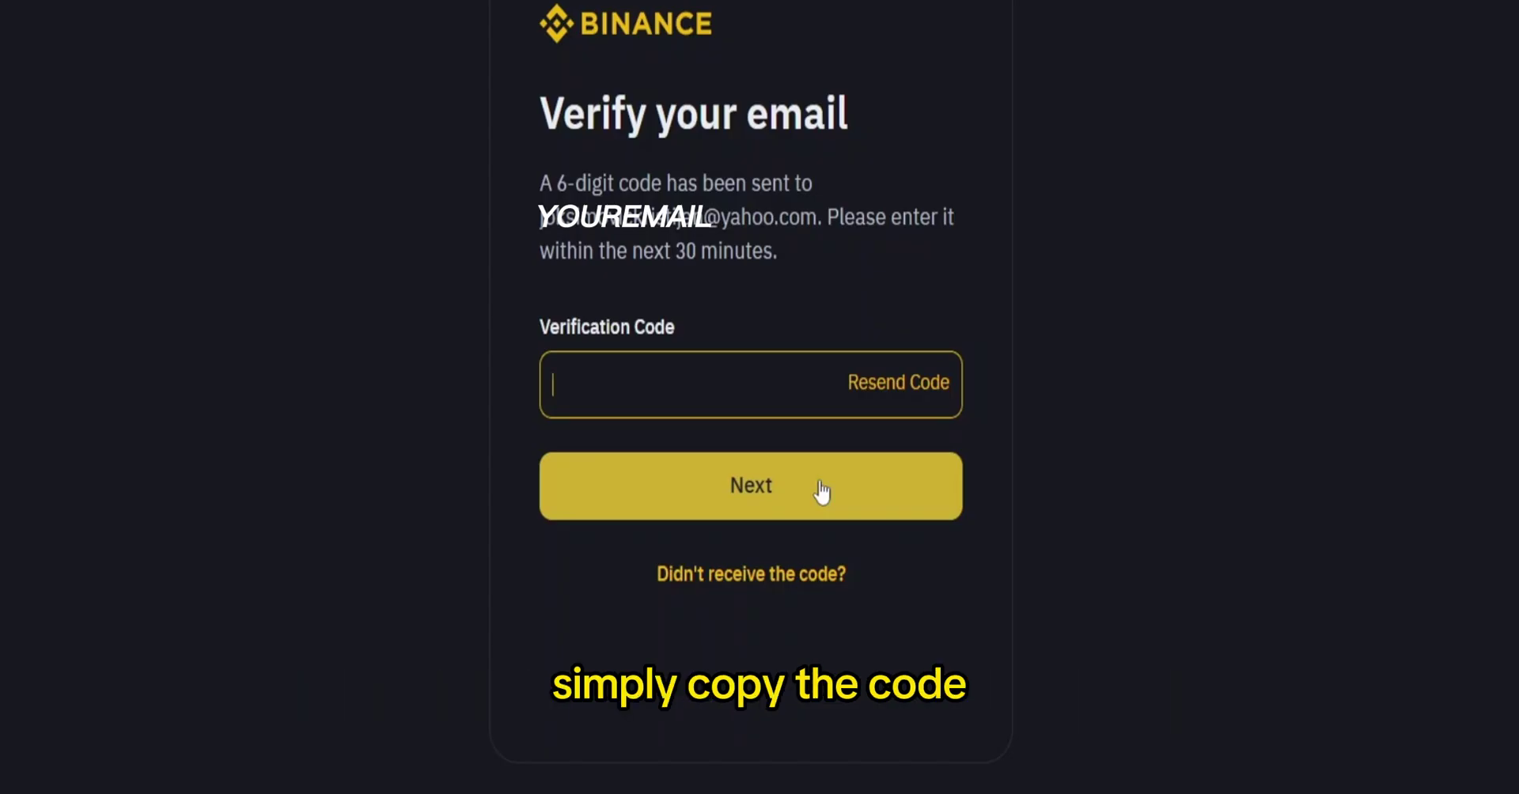
{"action": "key", "text": "ctrl+v"}
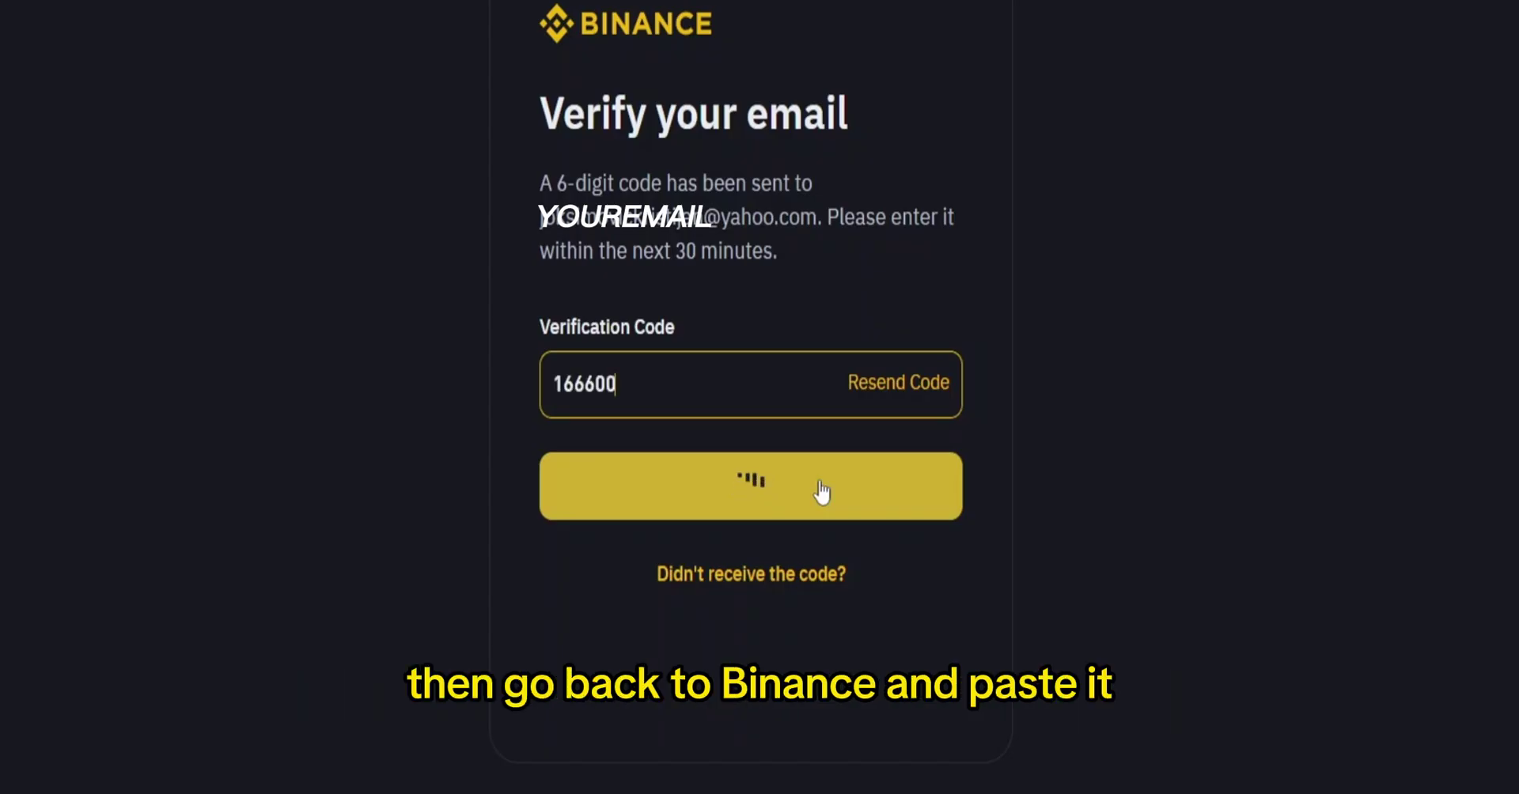
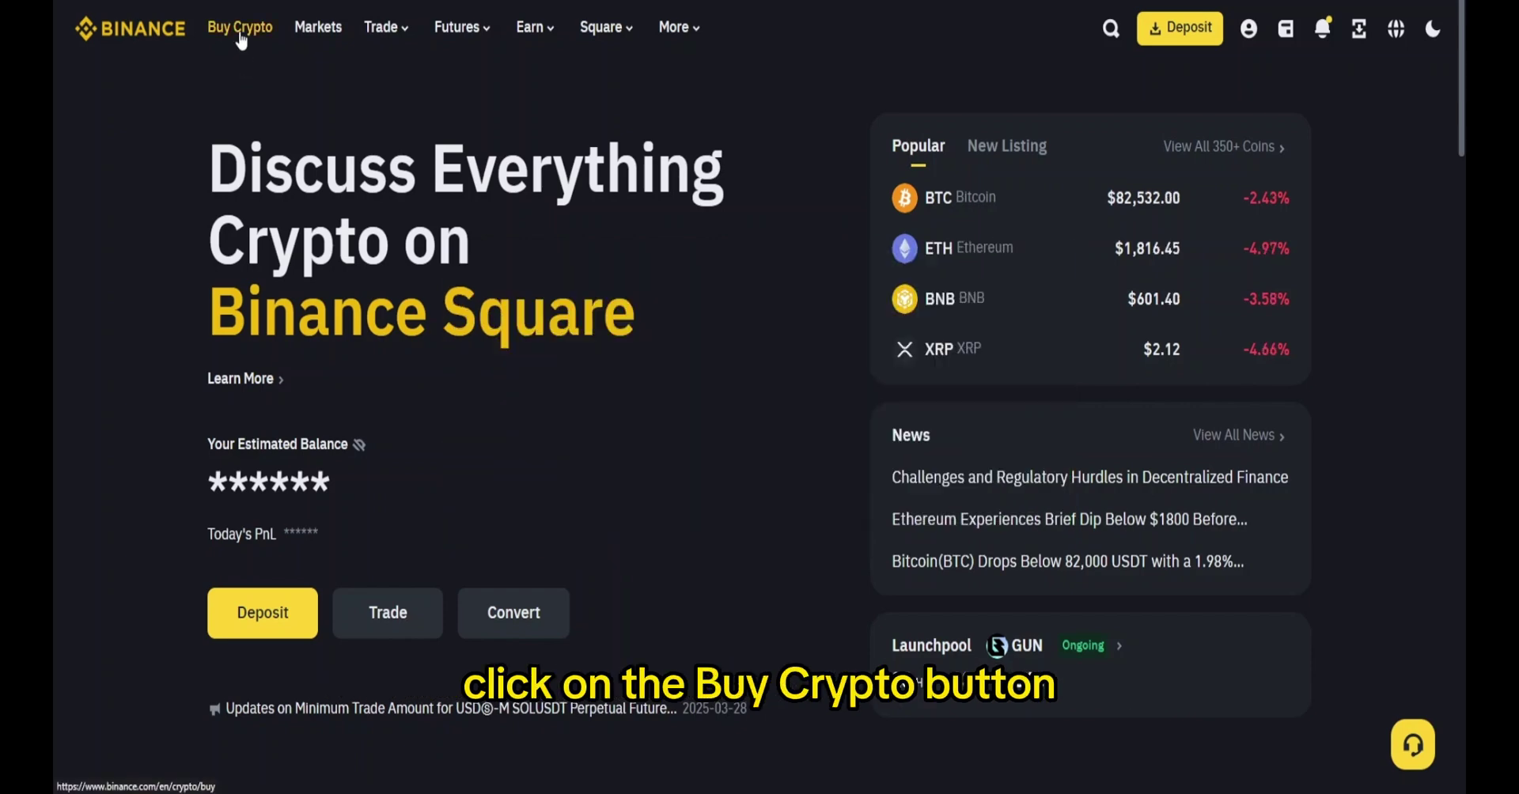
- Open the crypto purchase form and set it to spend 100 EUR, keeping EUR as the currency and BTC as the coin received
{"action": "left_click", "coordinate": [240, 34]}
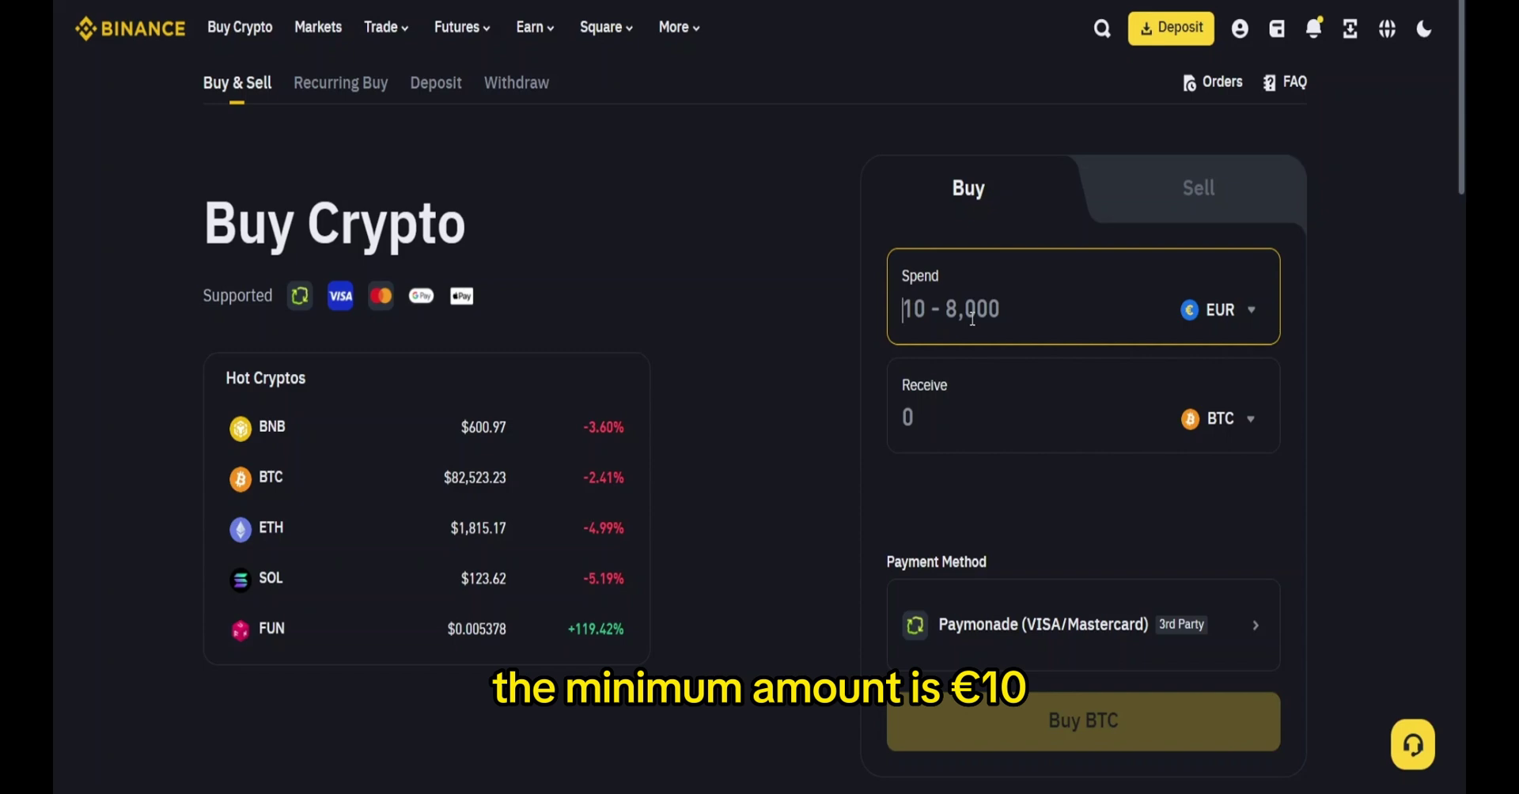
{"action": "type", "text": "100"}
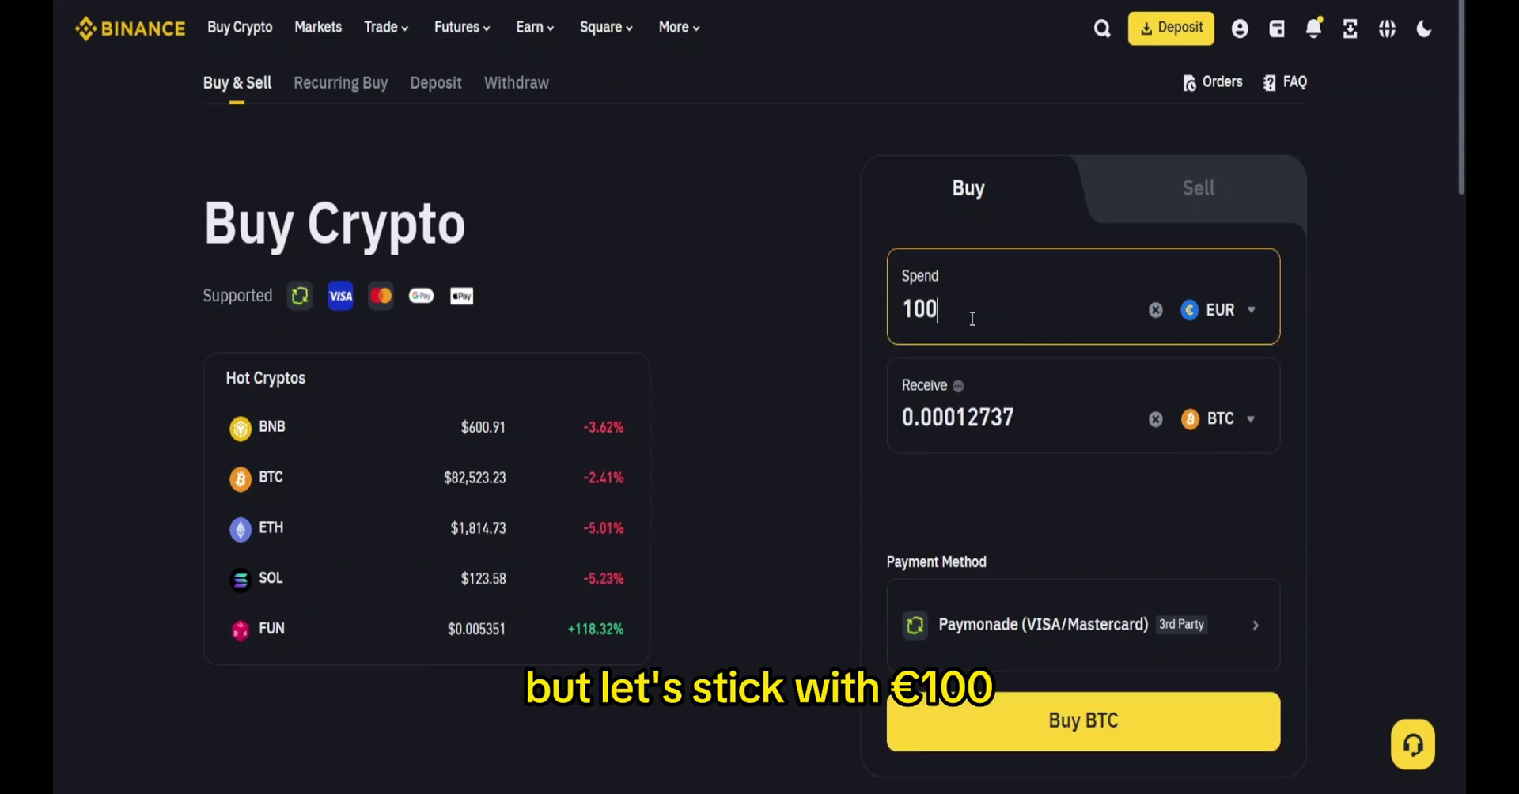
{"action": "left_click", "coordinate": [1232, 320]}
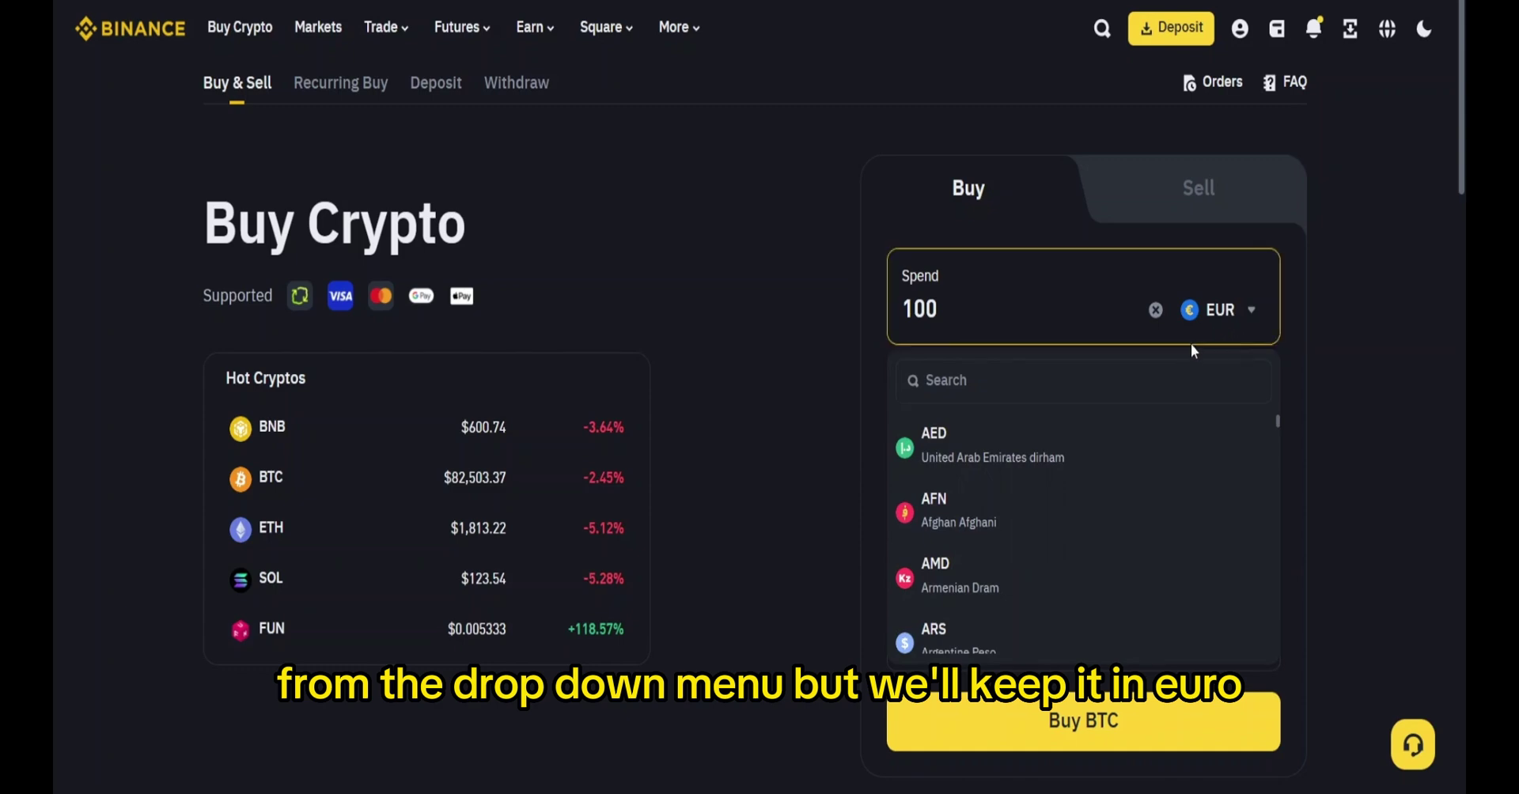
{"action": "left_click", "coordinate": [799, 253]}
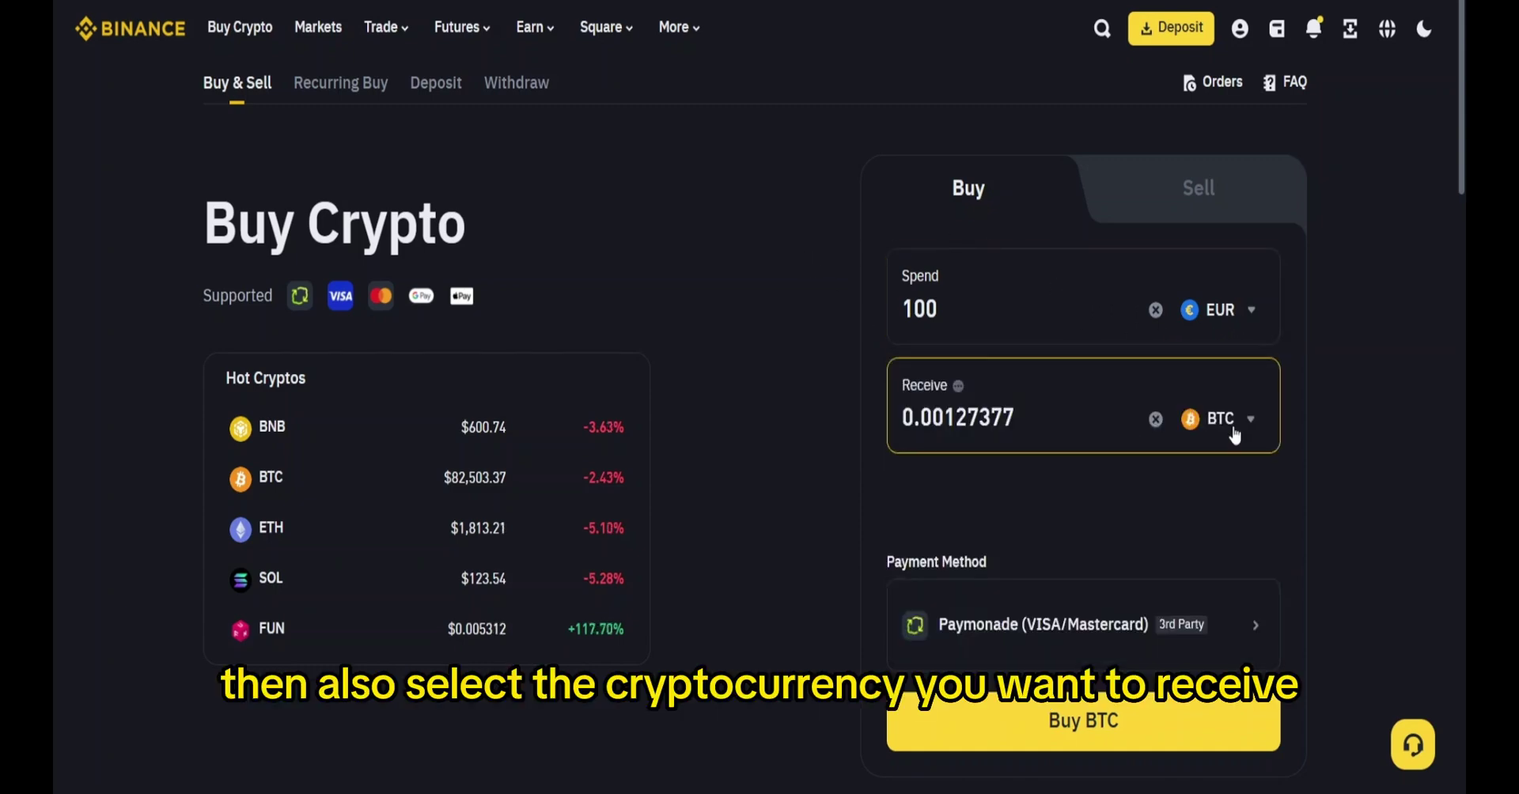
{"action": "left_click", "coordinate": [1218, 431]}
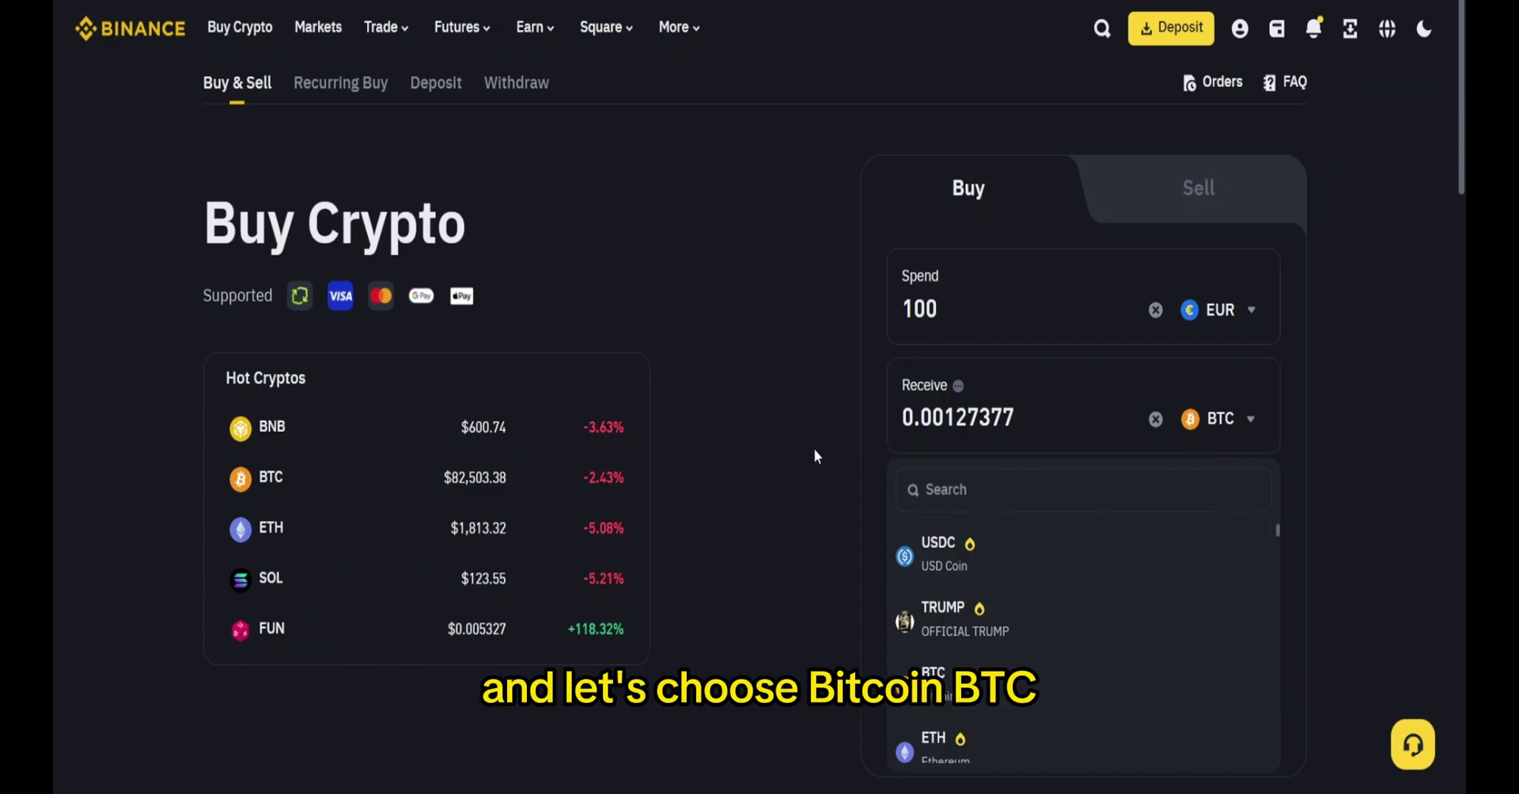
{"action": "left_click", "coordinate": [804, 500]}
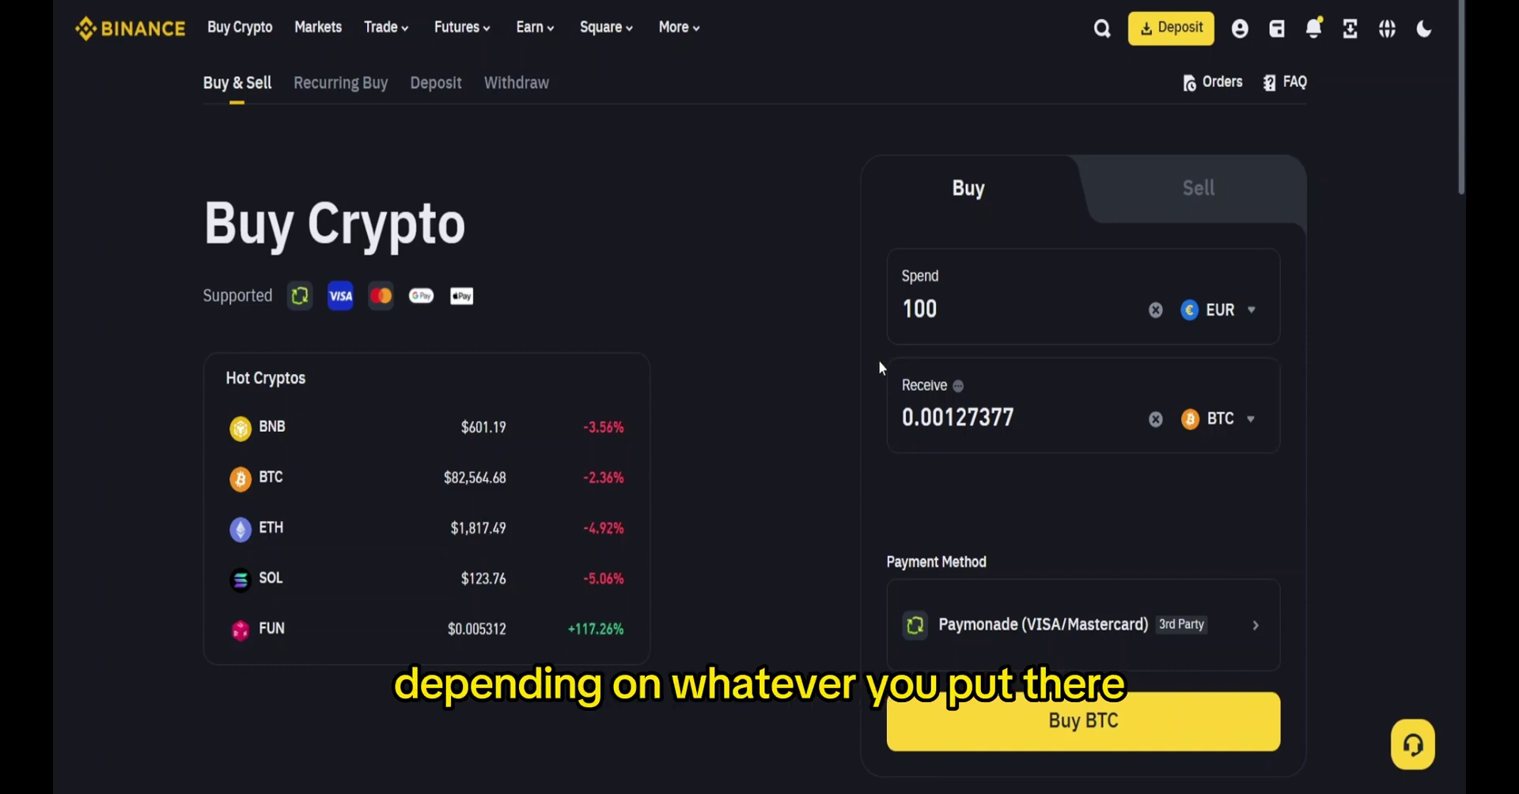
- Change the payment method for the BTC purchase to Card (VISA/Mastercard) and confirm it
{"action": "left_click", "coordinate": [1131, 637]}
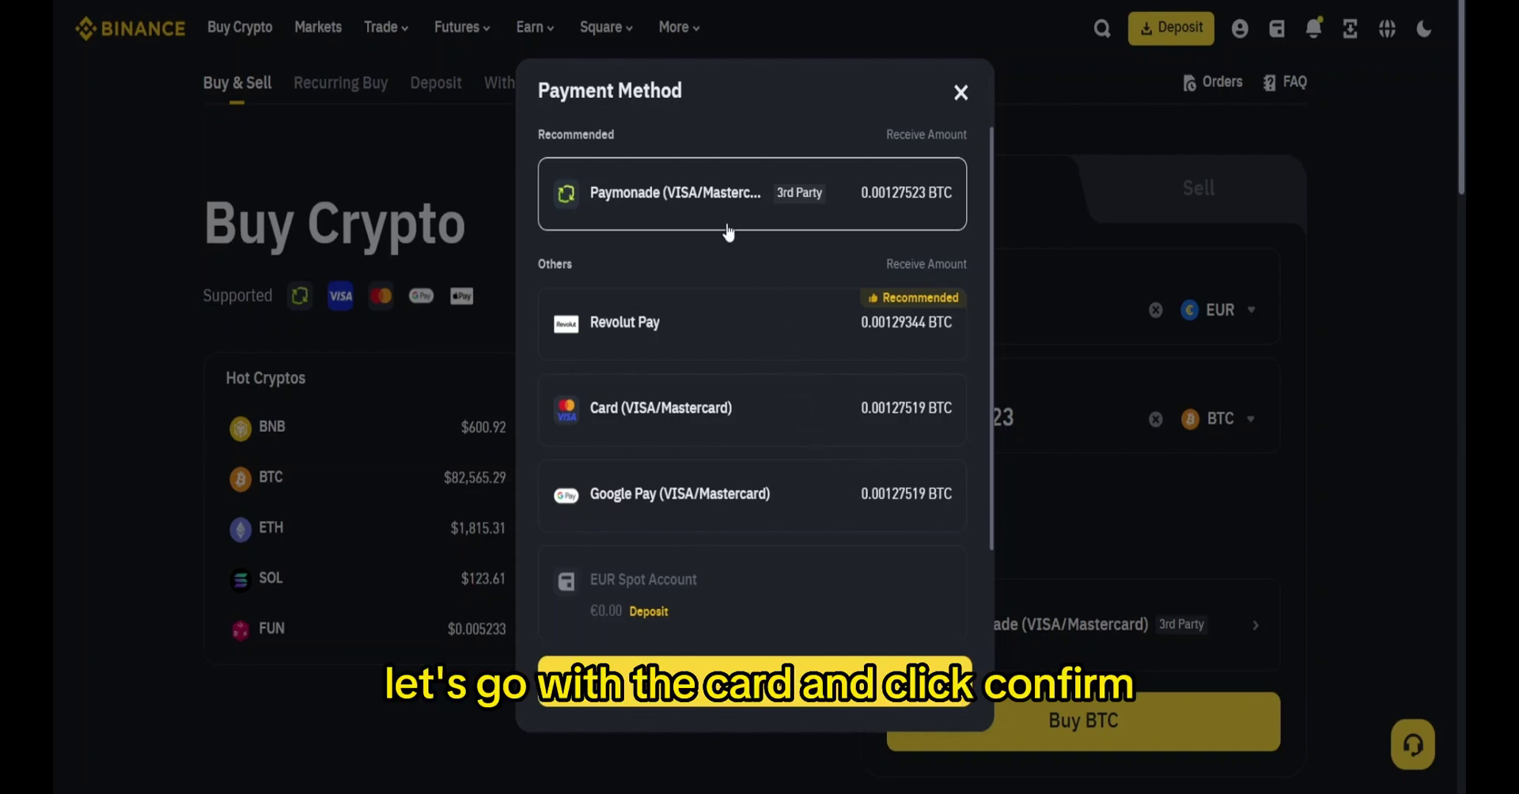
{"action": "left_click", "coordinate": [685, 418]}
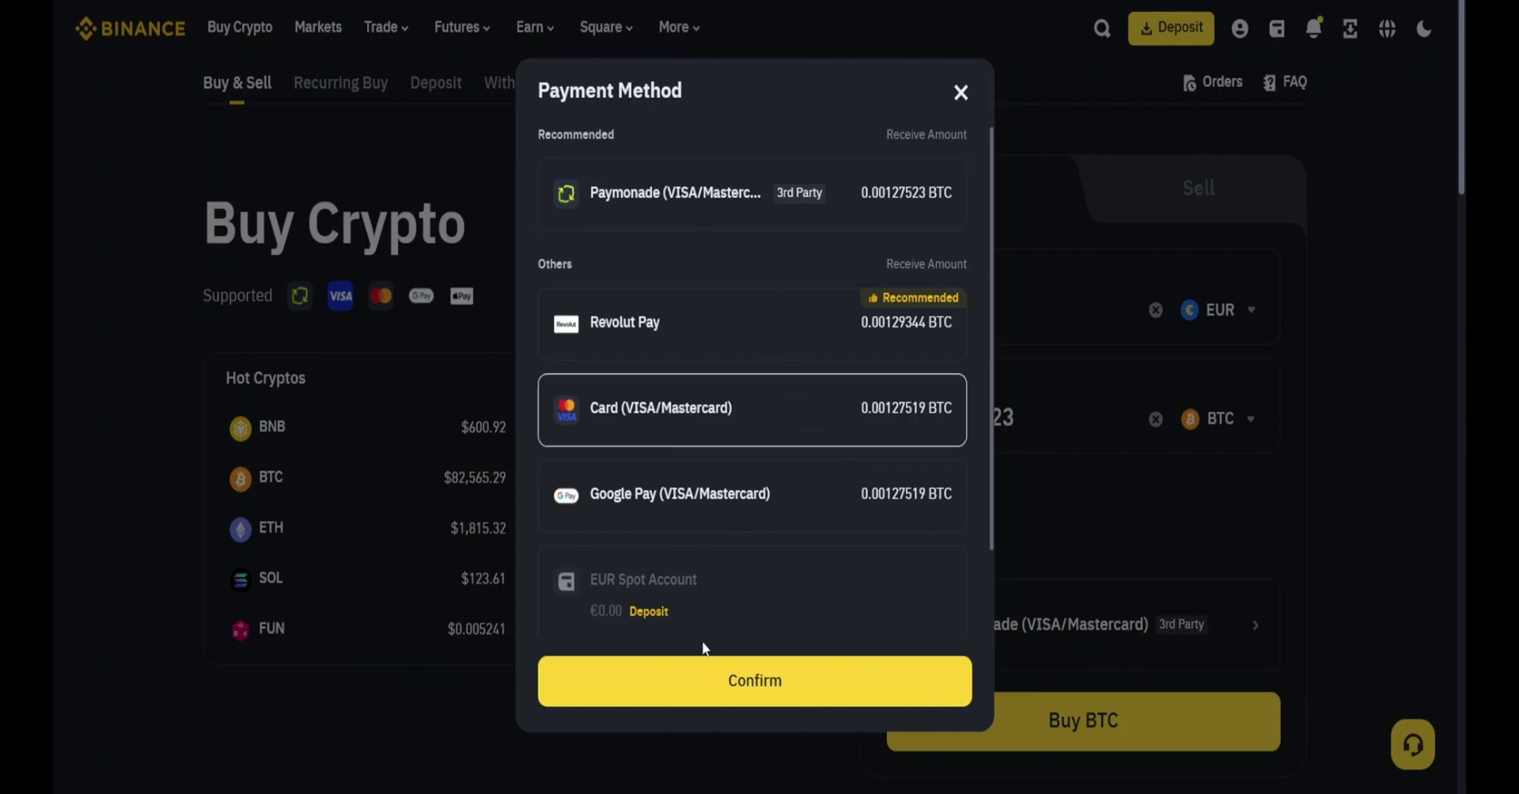
{"action": "left_click", "coordinate": [729, 685]}
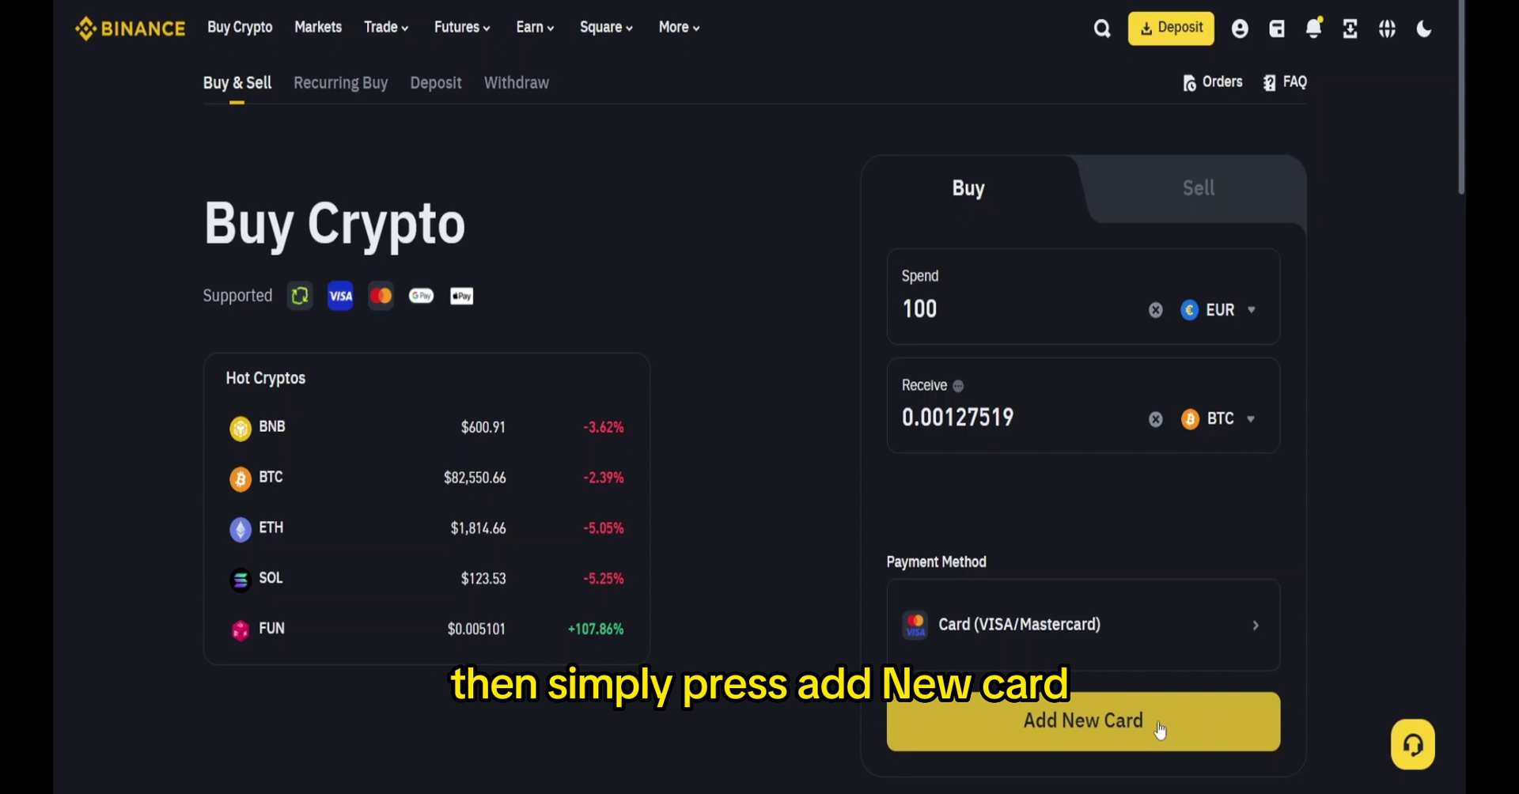
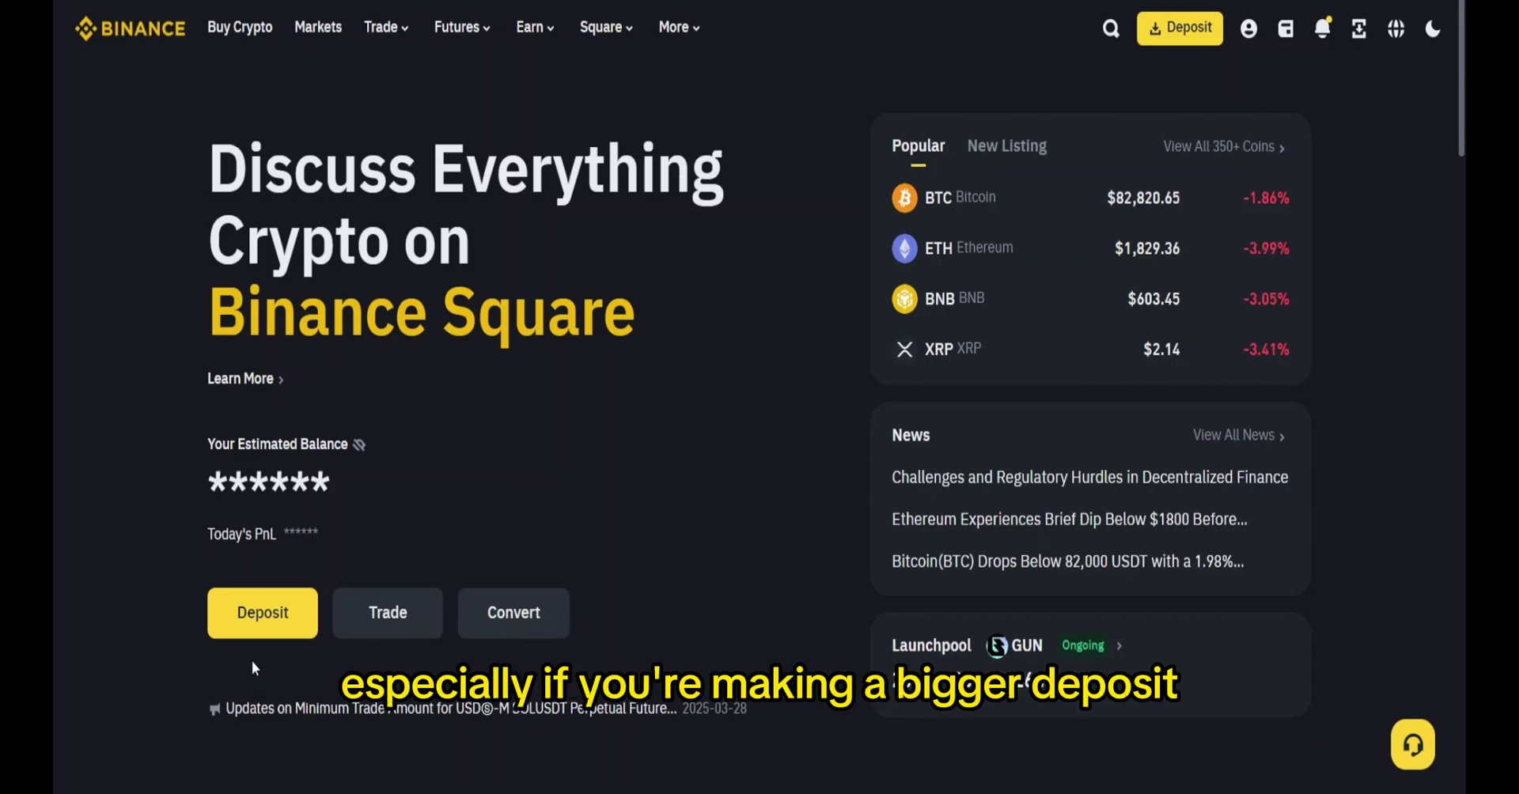
- Open the EUR deposit page from the home page and look through the offered deposit methods
{"action": "left_click", "coordinate": [259, 635]}
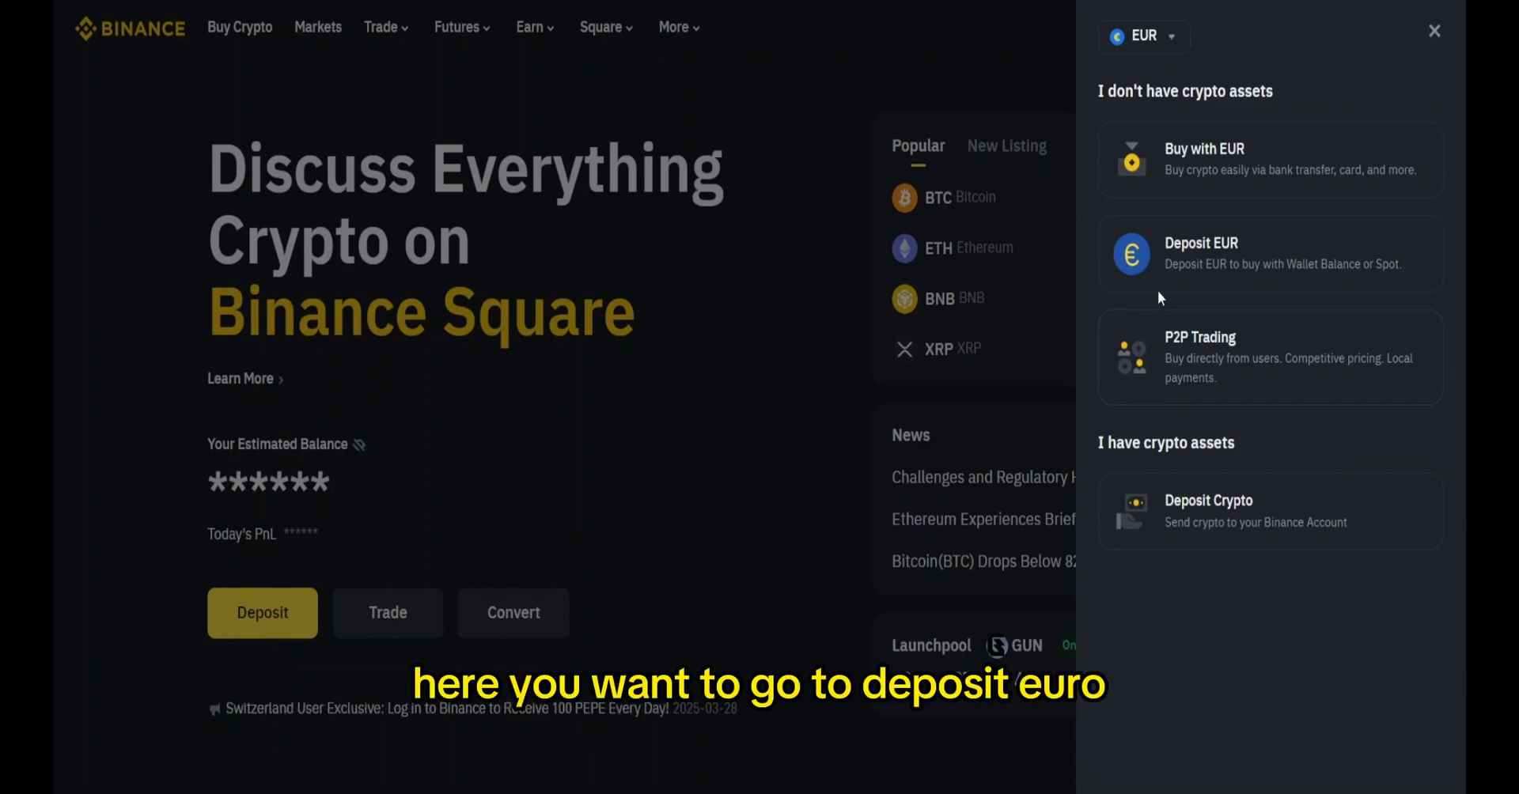
{"action": "left_click", "coordinate": [1101, 289]}
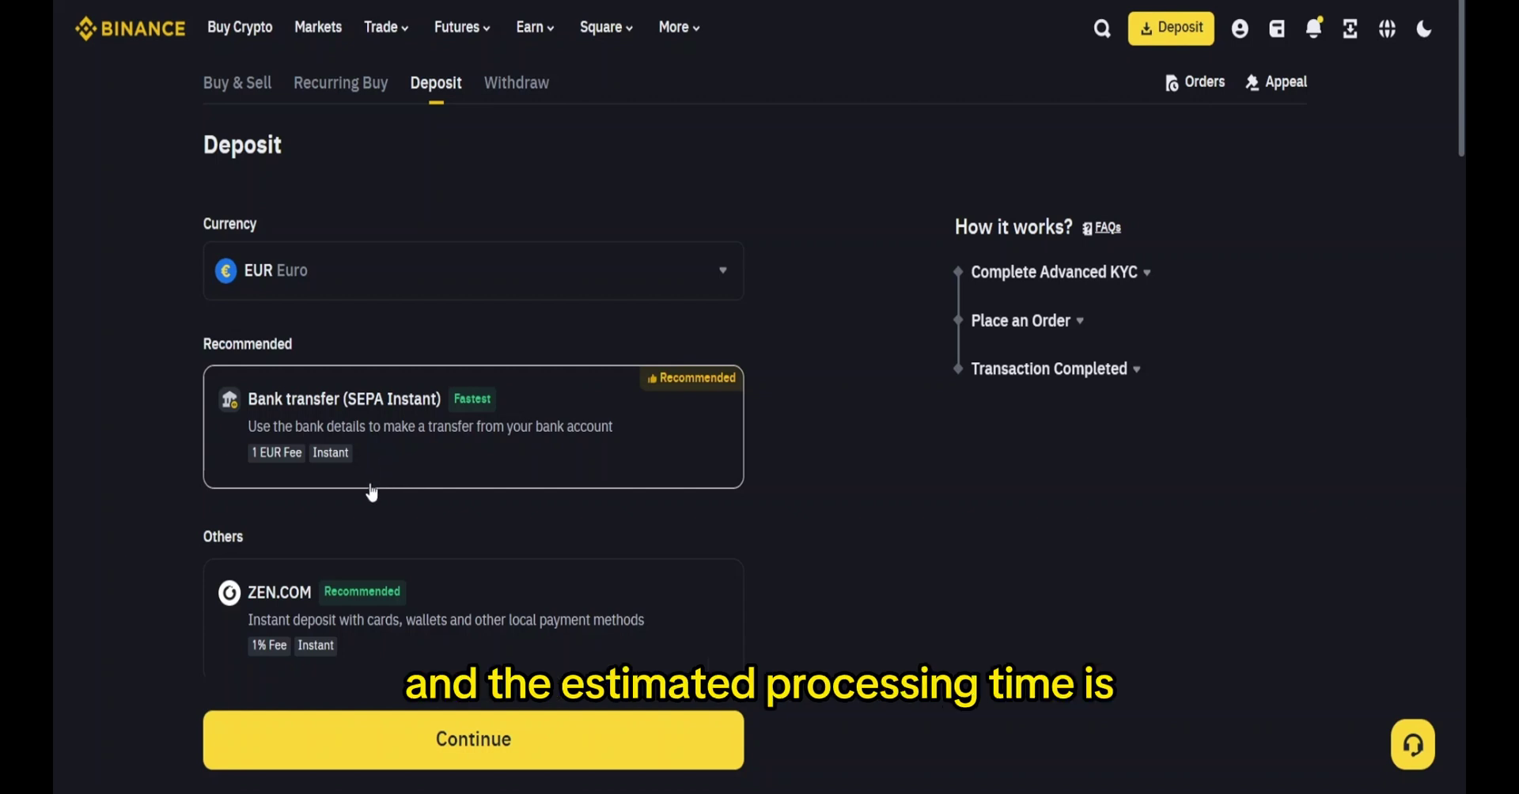
{"action": "scroll", "coordinate": [373, 501], "scroll_direction": "down", "scroll_amount": 1}
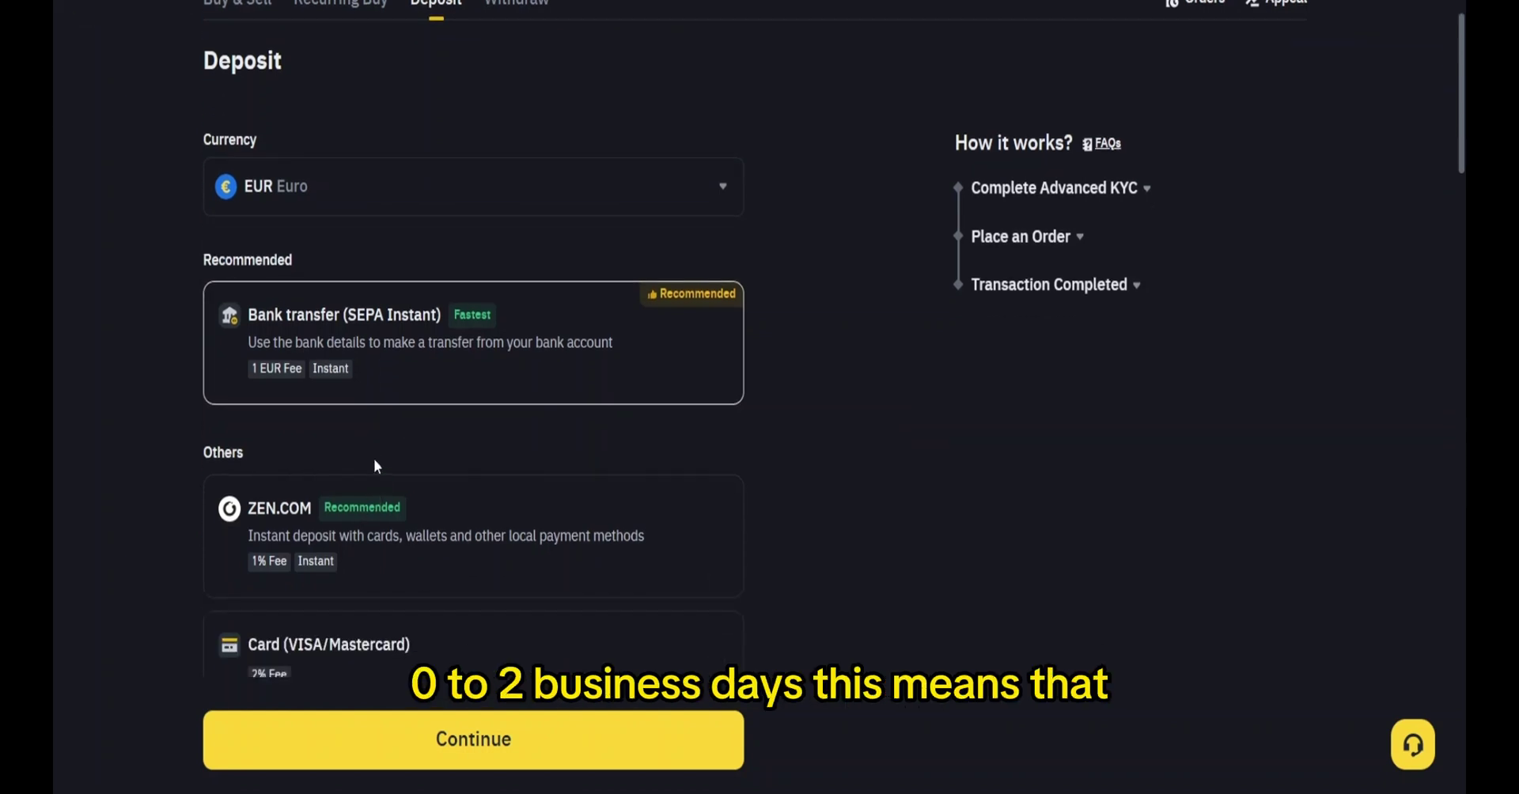
{"action": "scroll", "coordinate": [372, 468], "scroll_direction": "up", "scroll_amount": 1}
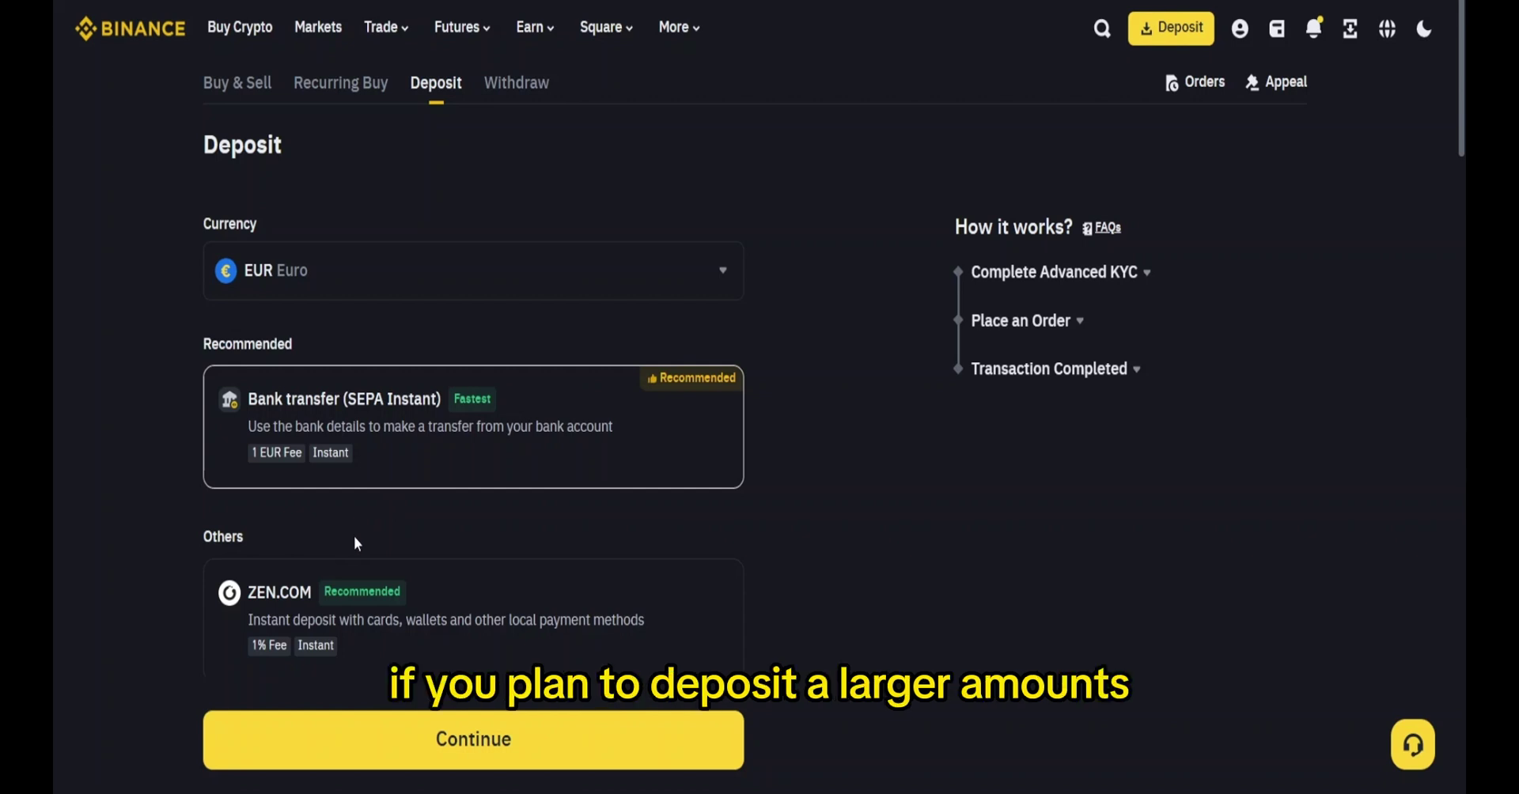
{"action": "scroll", "coordinate": [354, 537], "scroll_direction": "down", "scroll_amount": 1}
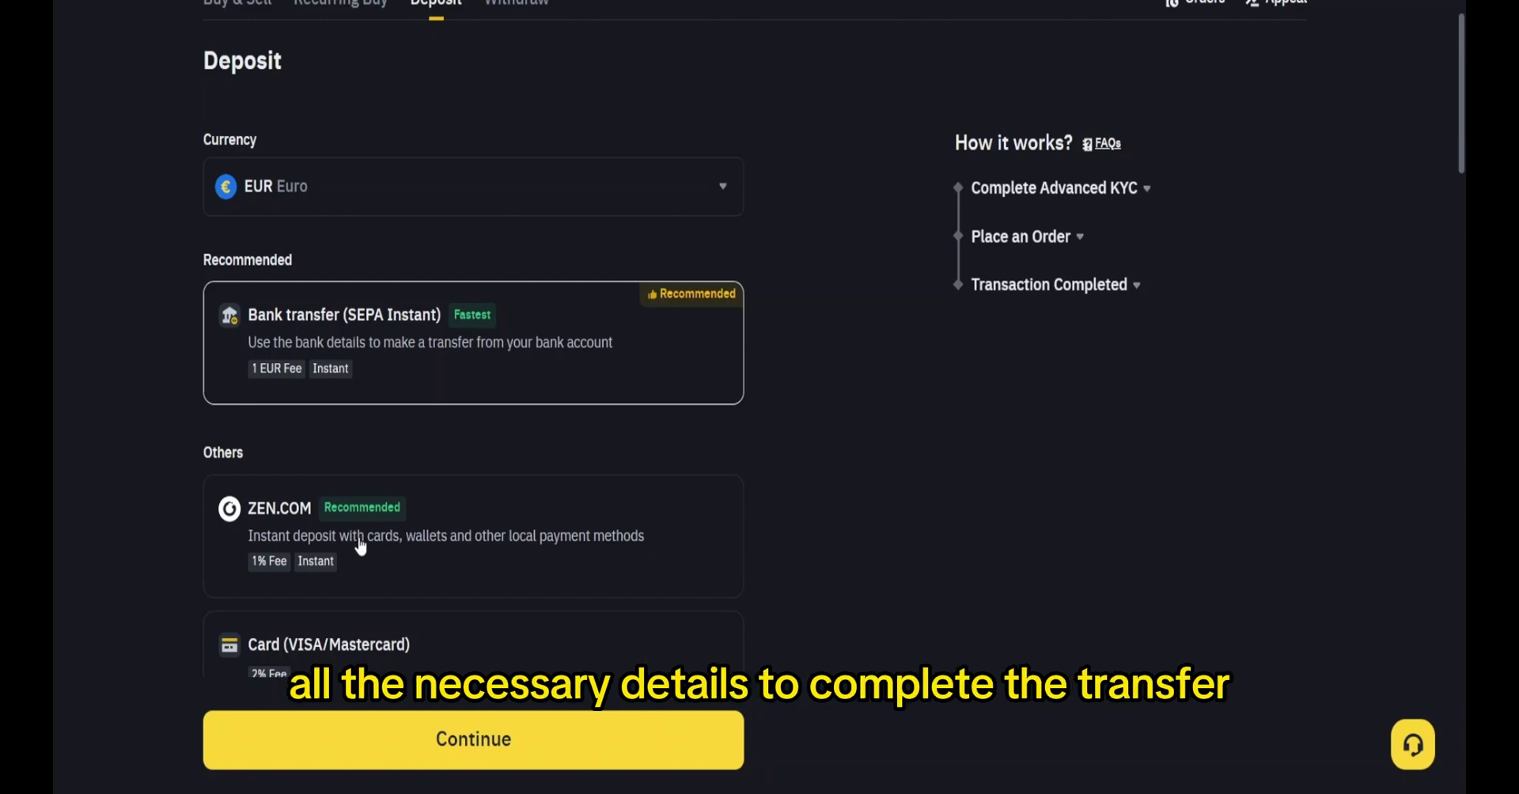
{"action": "scroll", "coordinate": [361, 545], "scroll_direction": "down", "scroll_amount": 1}
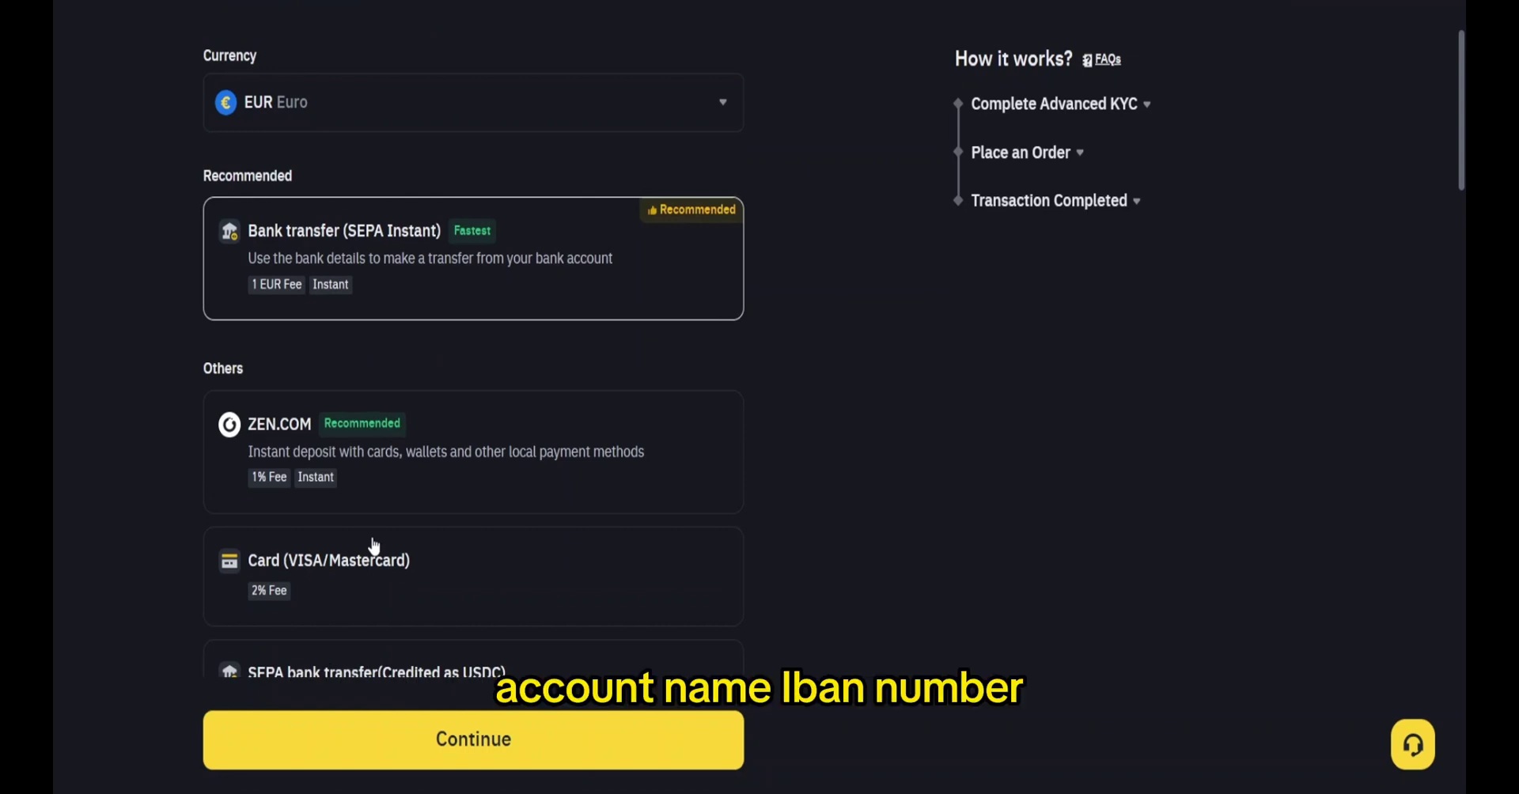
{"action": "scroll", "coordinate": [374, 546], "scroll_direction": "down", "scroll_amount": 1}
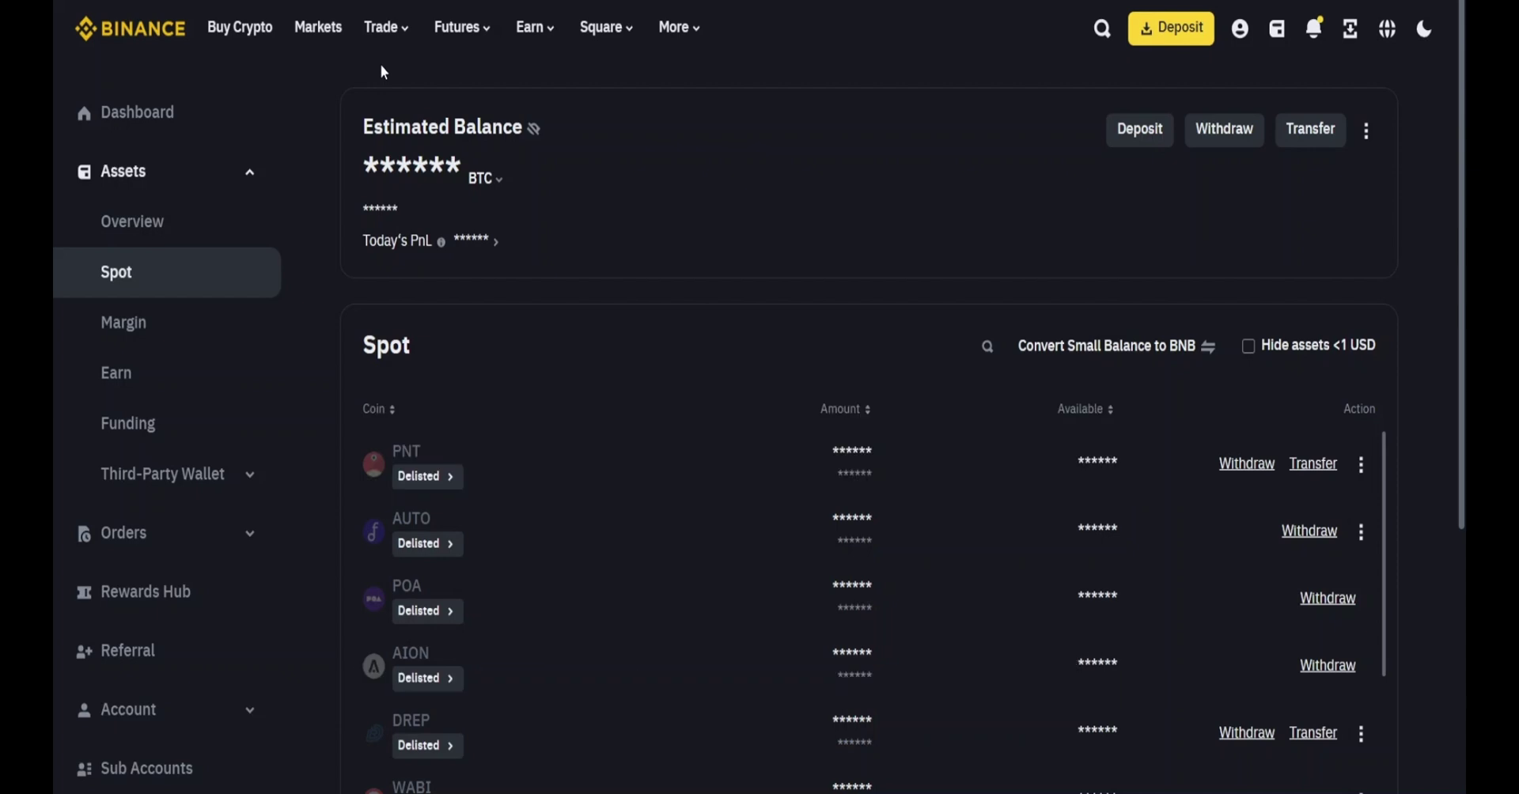
- Open the Convert & Block Trade page and preview an instant conversion of 10 EUR to BTC
{"action": "mouse_move", "coordinate": [384, 44]}
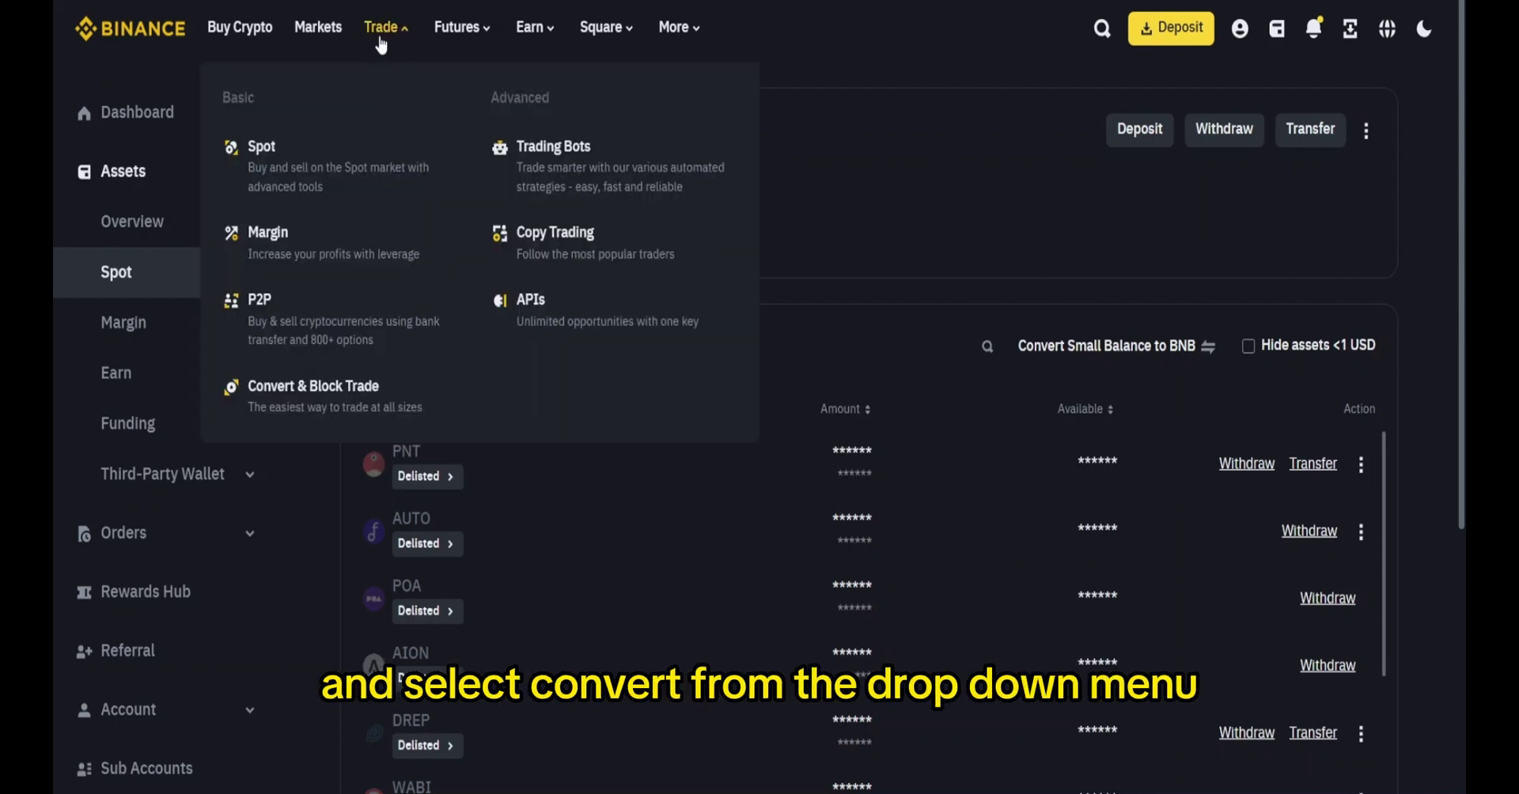
{"action": "left_click", "coordinate": [312, 389]}
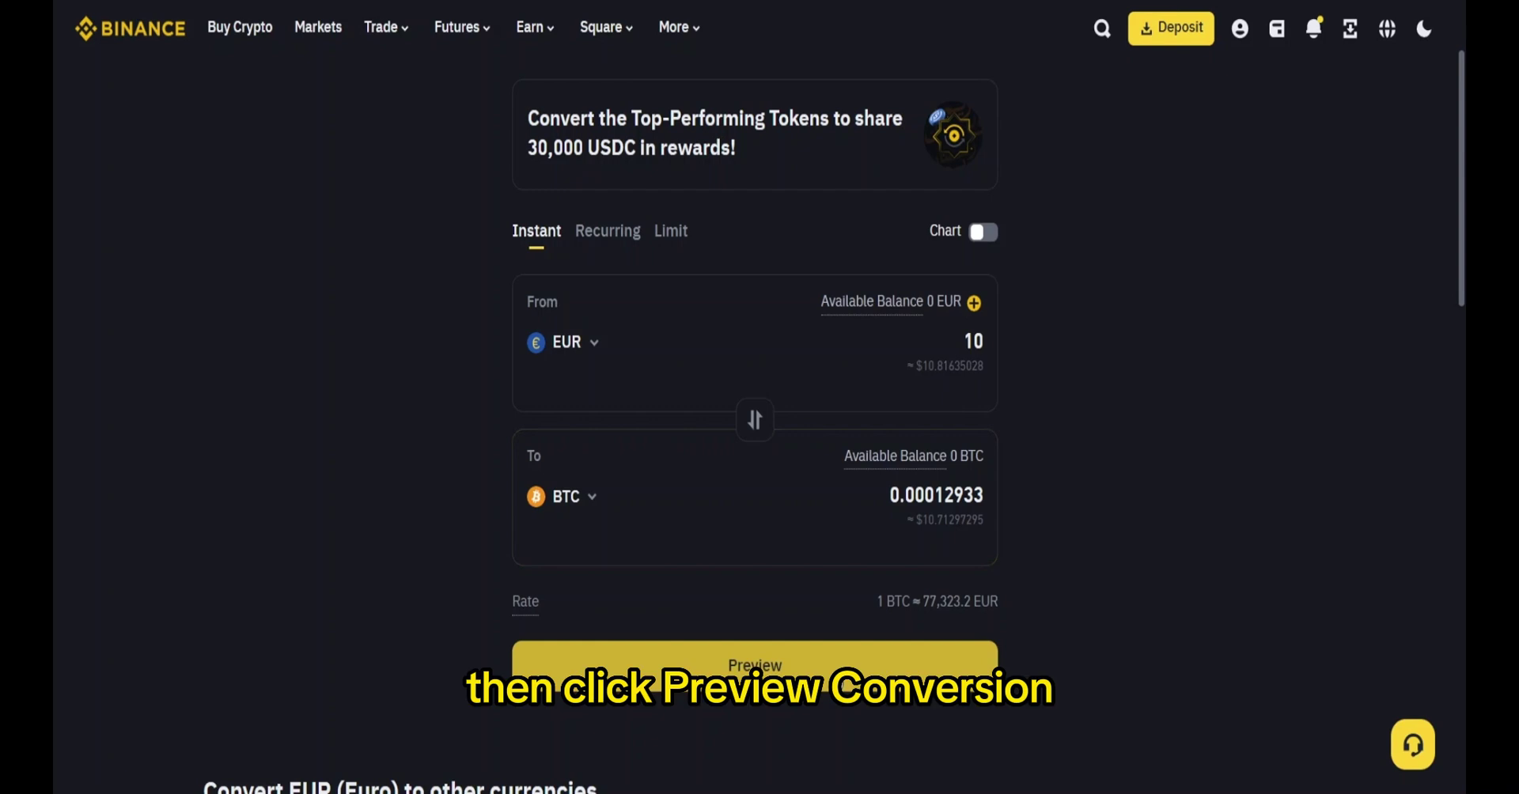
{"action": "left_click", "coordinate": [831, 673]}
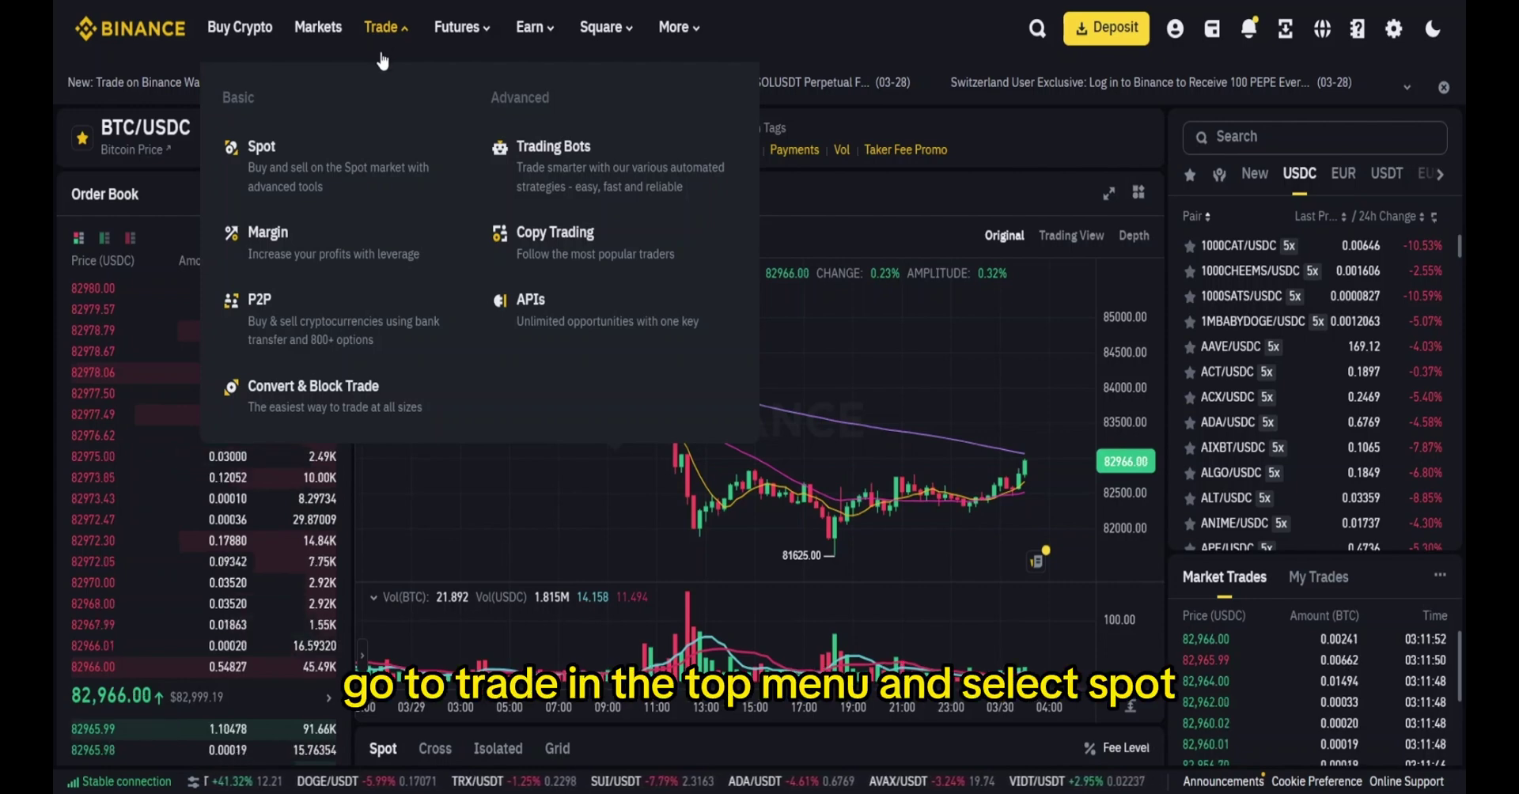
- Open Spot trading and examine the BTC/USDC order book, price chart and order form
{"action": "left_click", "coordinate": [277, 148]}
{"action": "mouse_move", "coordinate": [316, 400]}
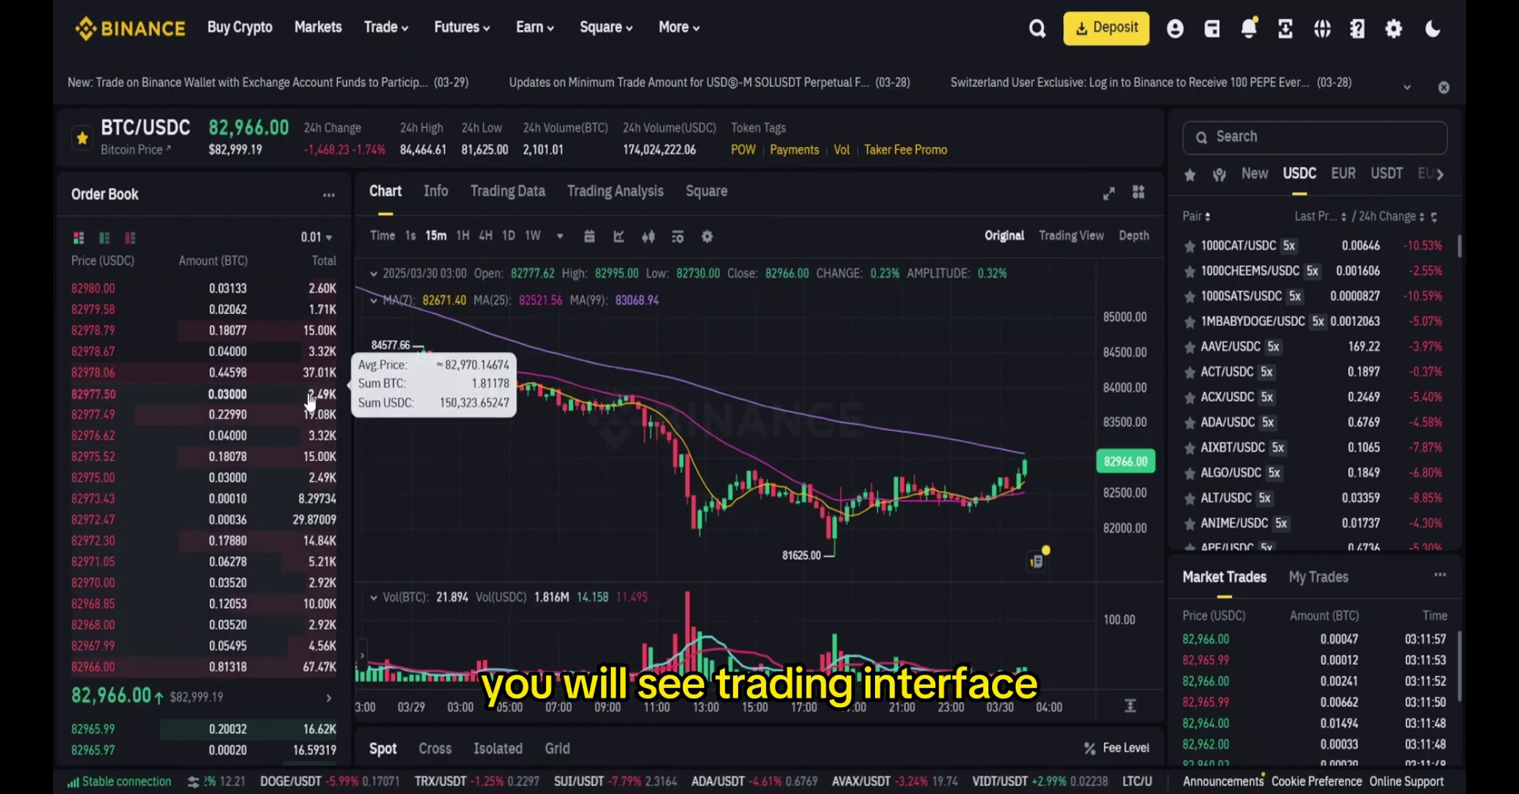
{"action": "scroll", "coordinate": [316, 399], "scroll_direction": "down", "scroll_amount": 1}
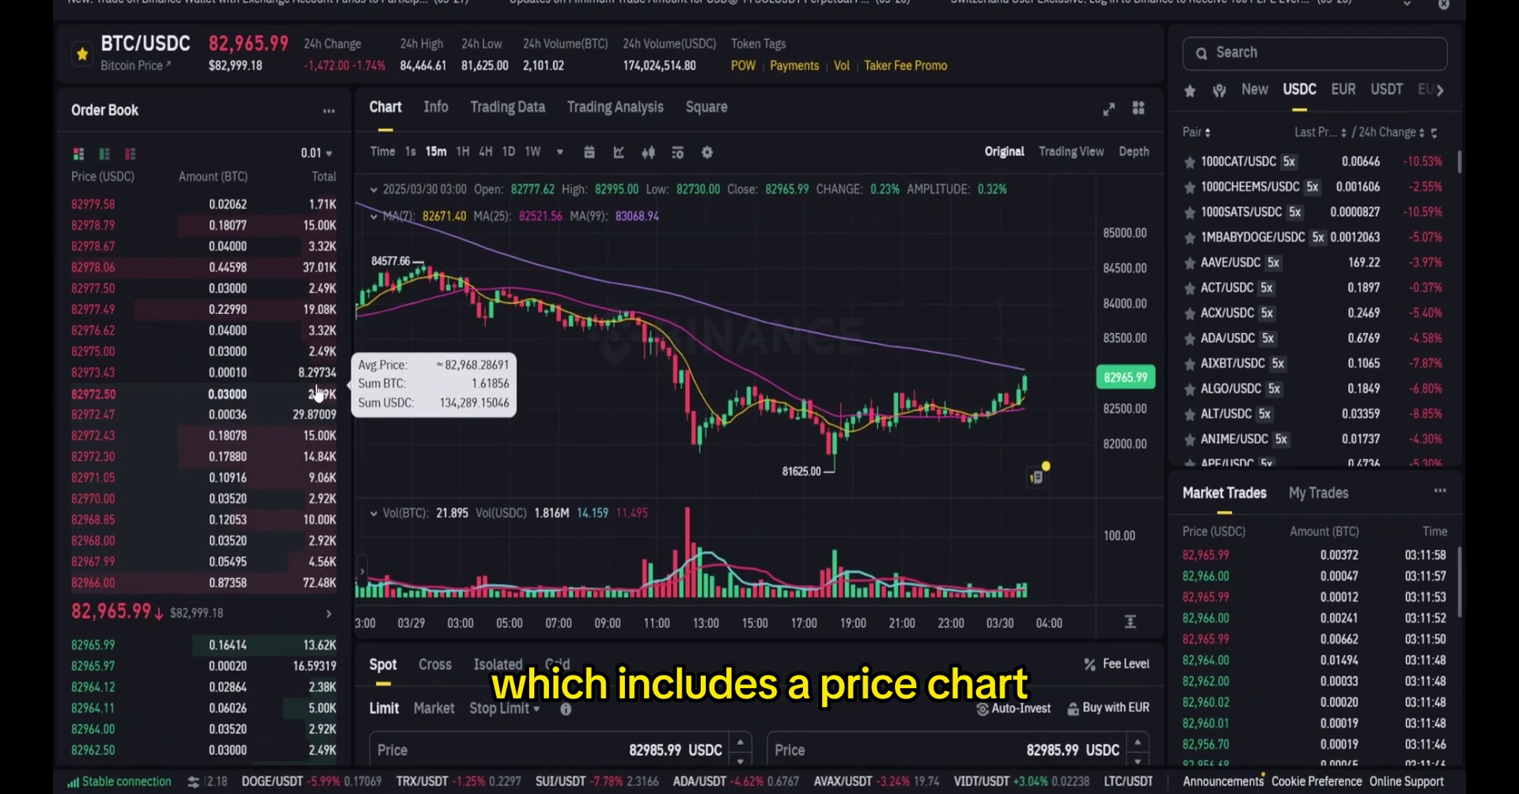
{"action": "scroll", "coordinate": [318, 397], "scroll_direction": "up", "scroll_amount": 1}
{"action": "scroll", "coordinate": [316, 394], "scroll_direction": "down", "scroll_amount": 1}
{"action": "scroll", "coordinate": [316, 393], "scroll_direction": "up", "scroll_amount": 1}
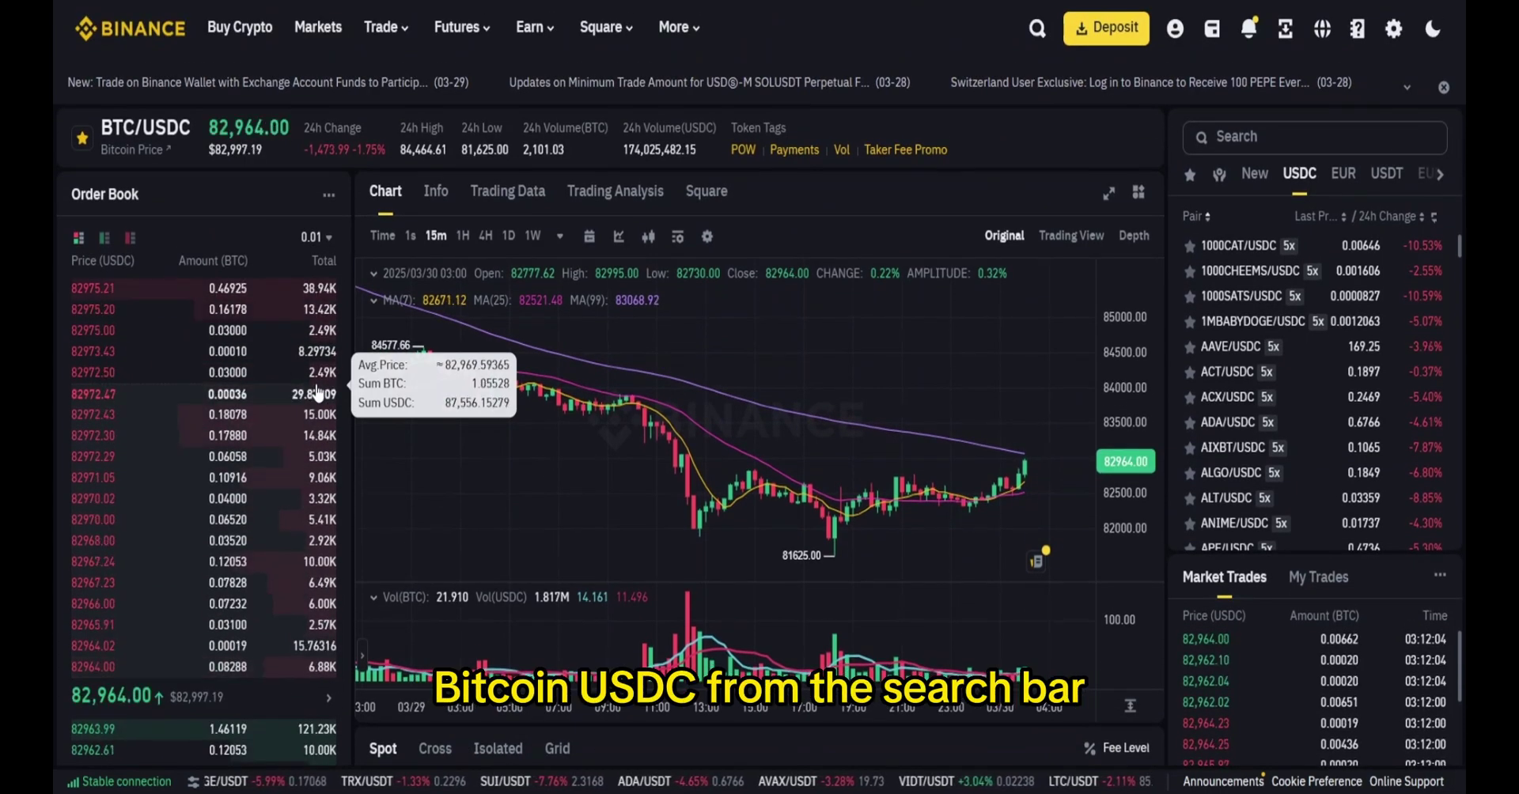
{"action": "scroll", "coordinate": [317, 393], "scroll_direction": "down", "scroll_amount": 1}
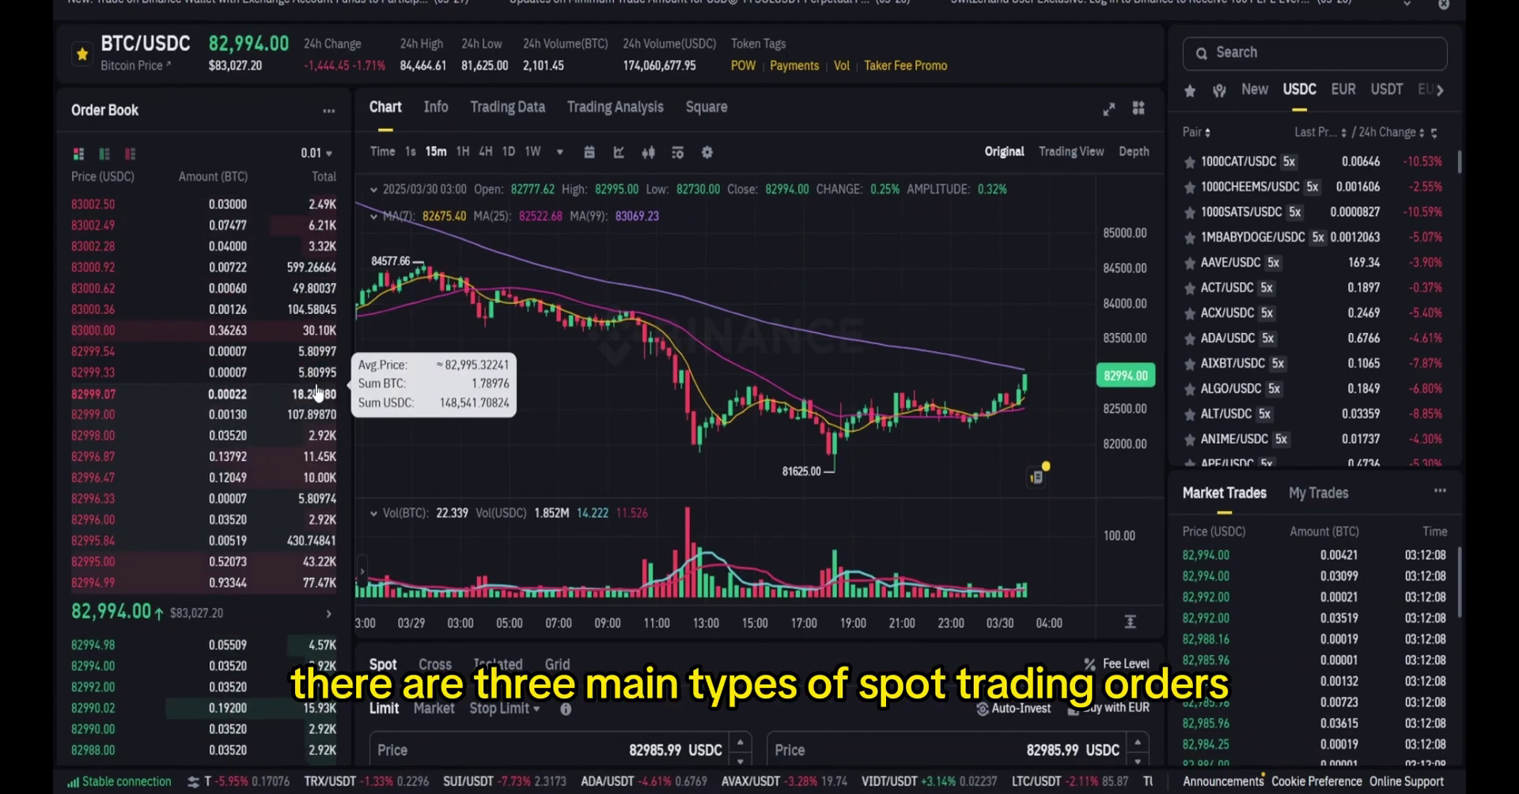
{"action": "scroll", "coordinate": [317, 393], "scroll_direction": "down", "scroll_amount": 2}
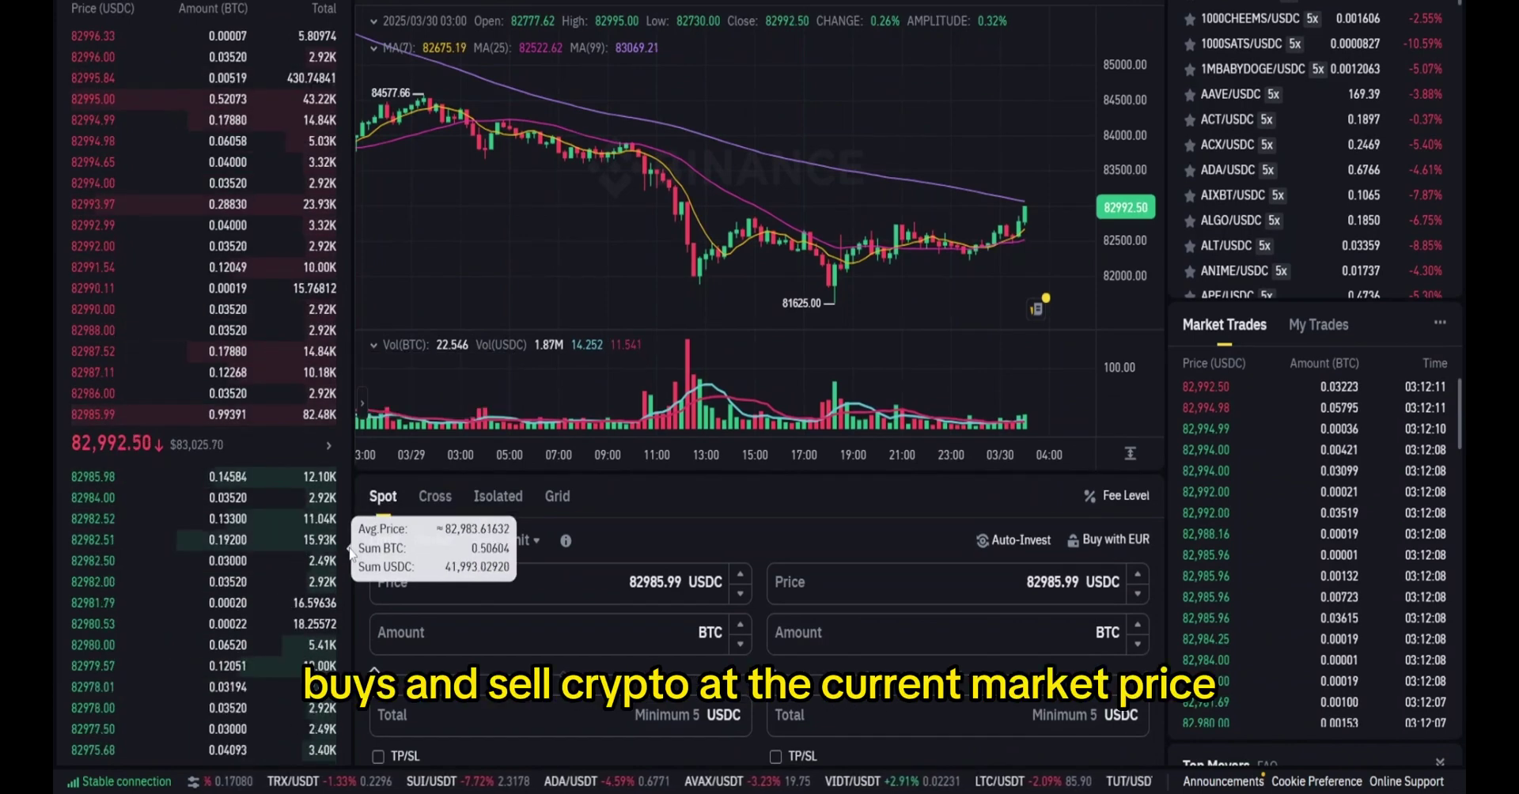
{"action": "scroll", "coordinate": [296, 519], "scroll_direction": "down", "scroll_amount": 1}
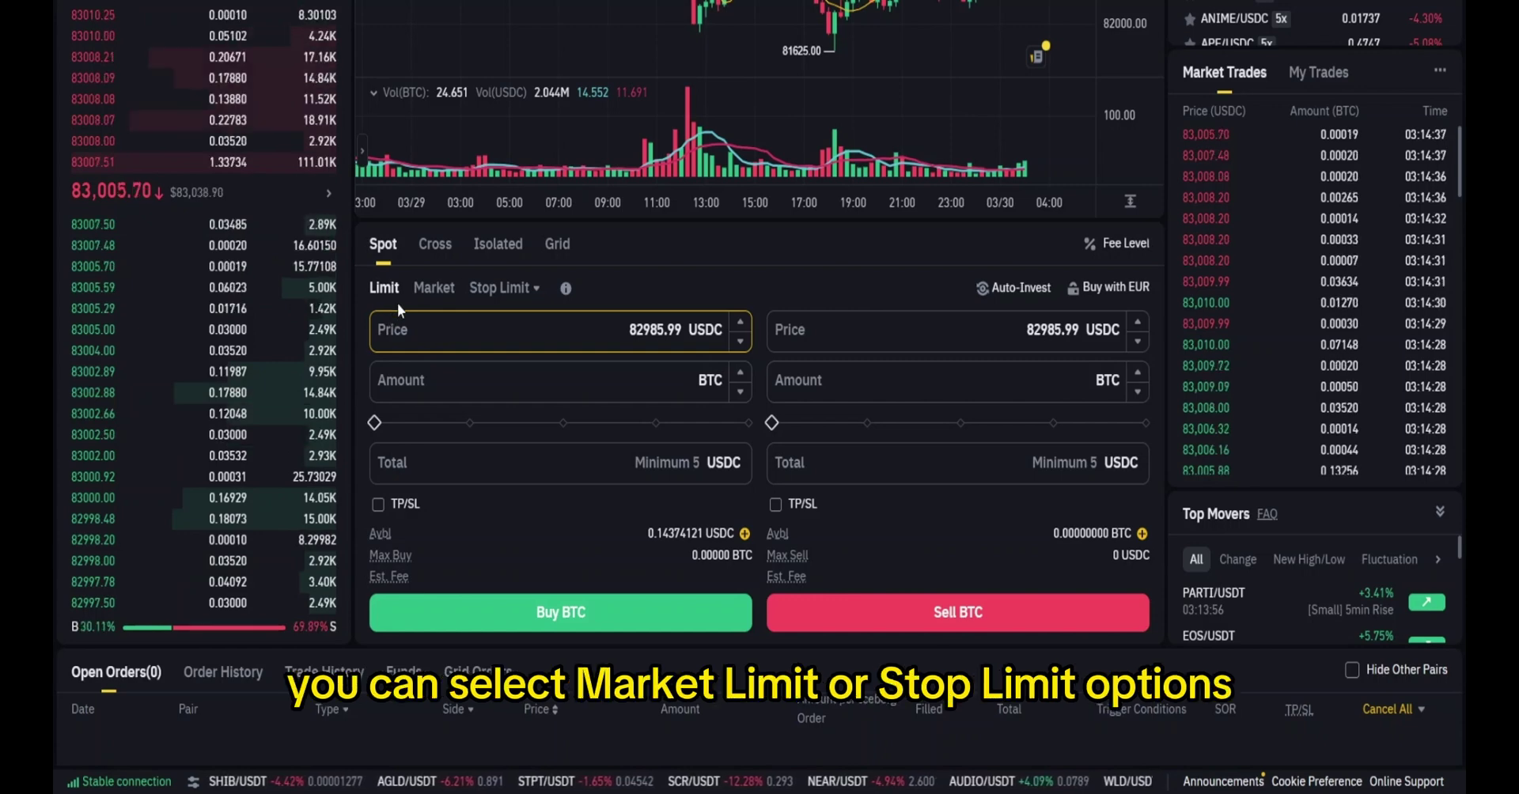
- Compare the Market and Limit order forms for BTC/USDC and look over the open orders section
{"action": "left_click", "coordinate": [434, 288]}
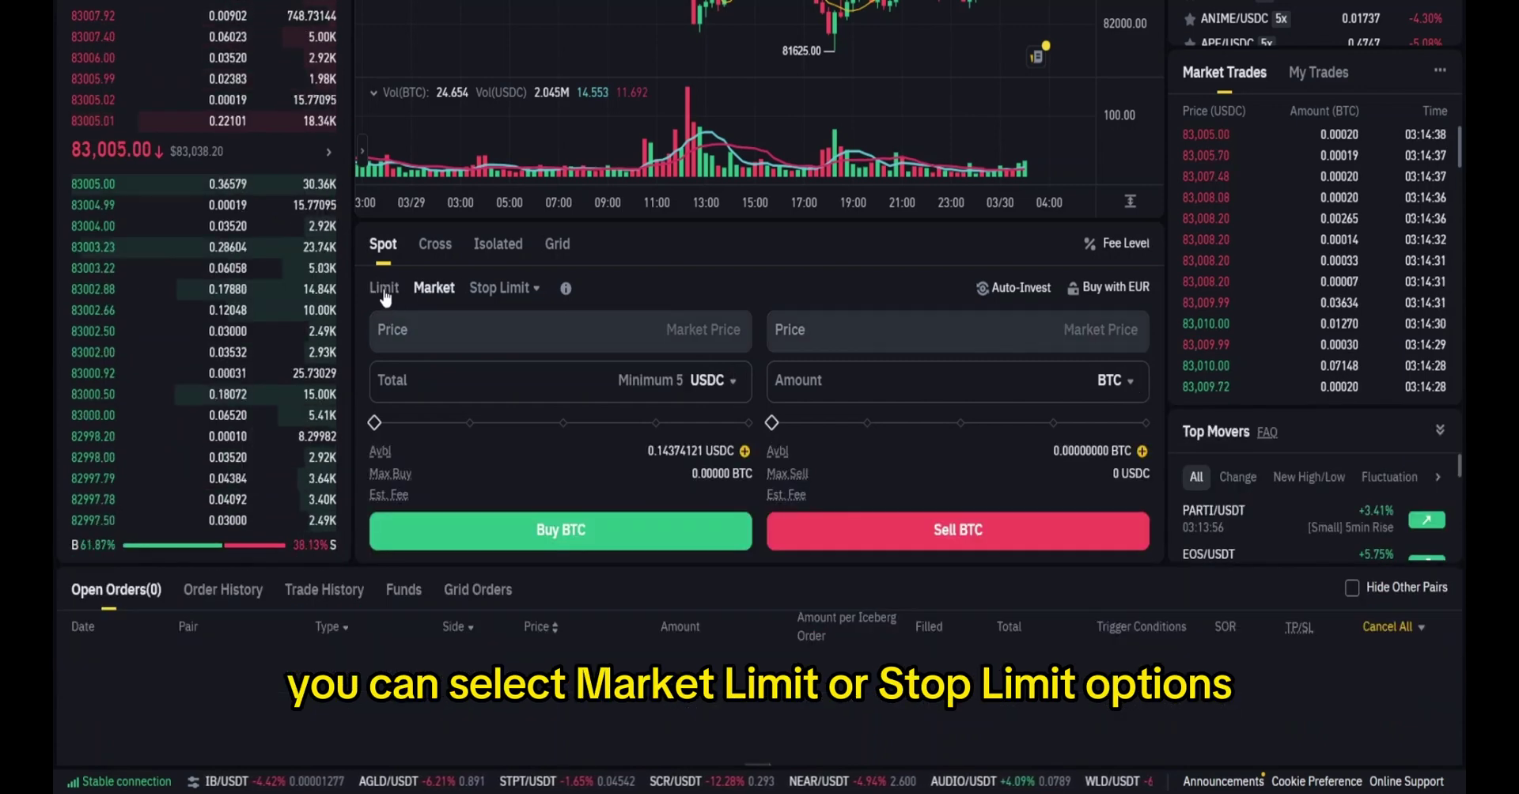
{"action": "left_click", "coordinate": [384, 289]}
{"action": "left_click", "coordinate": [424, 380]}
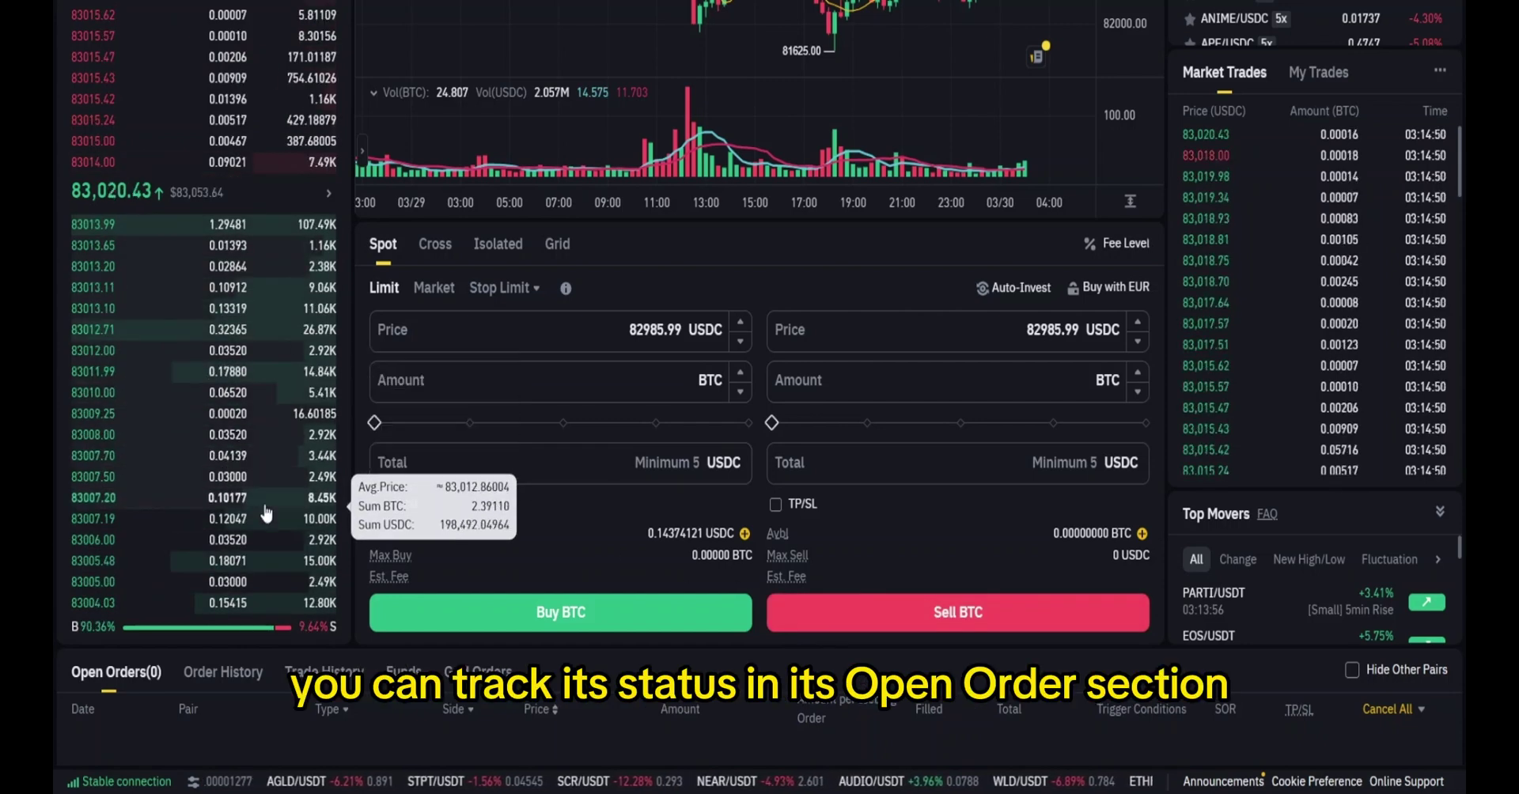
{"action": "scroll", "coordinate": [254, 515], "scroll_direction": "up", "scroll_amount": 1}
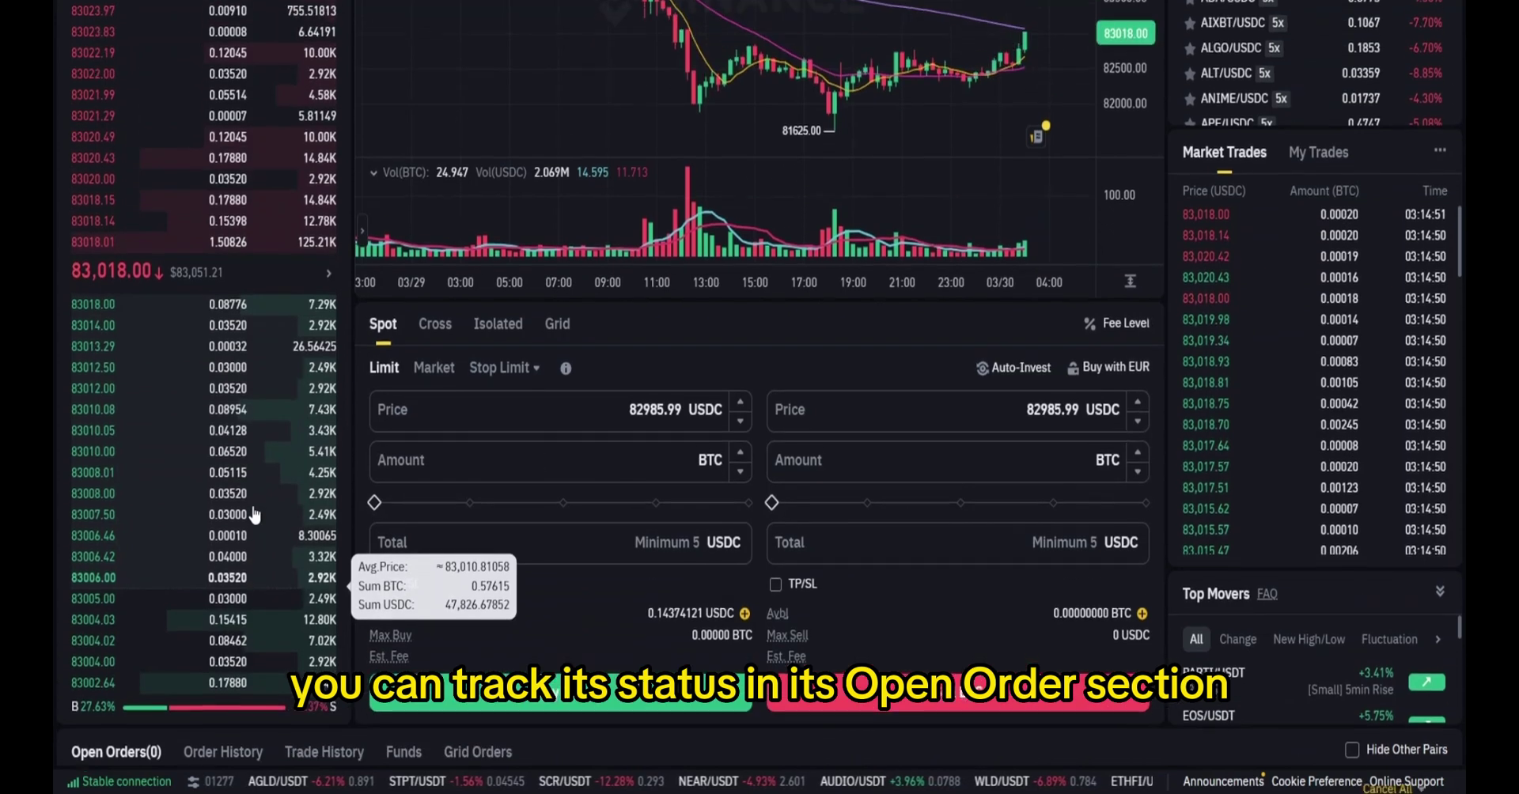
{"action": "scroll", "coordinate": [254, 515], "scroll_direction": "up", "scroll_amount": 1}
{"action": "scroll", "coordinate": [237, 490], "scroll_direction": "down", "scroll_amount": 2}
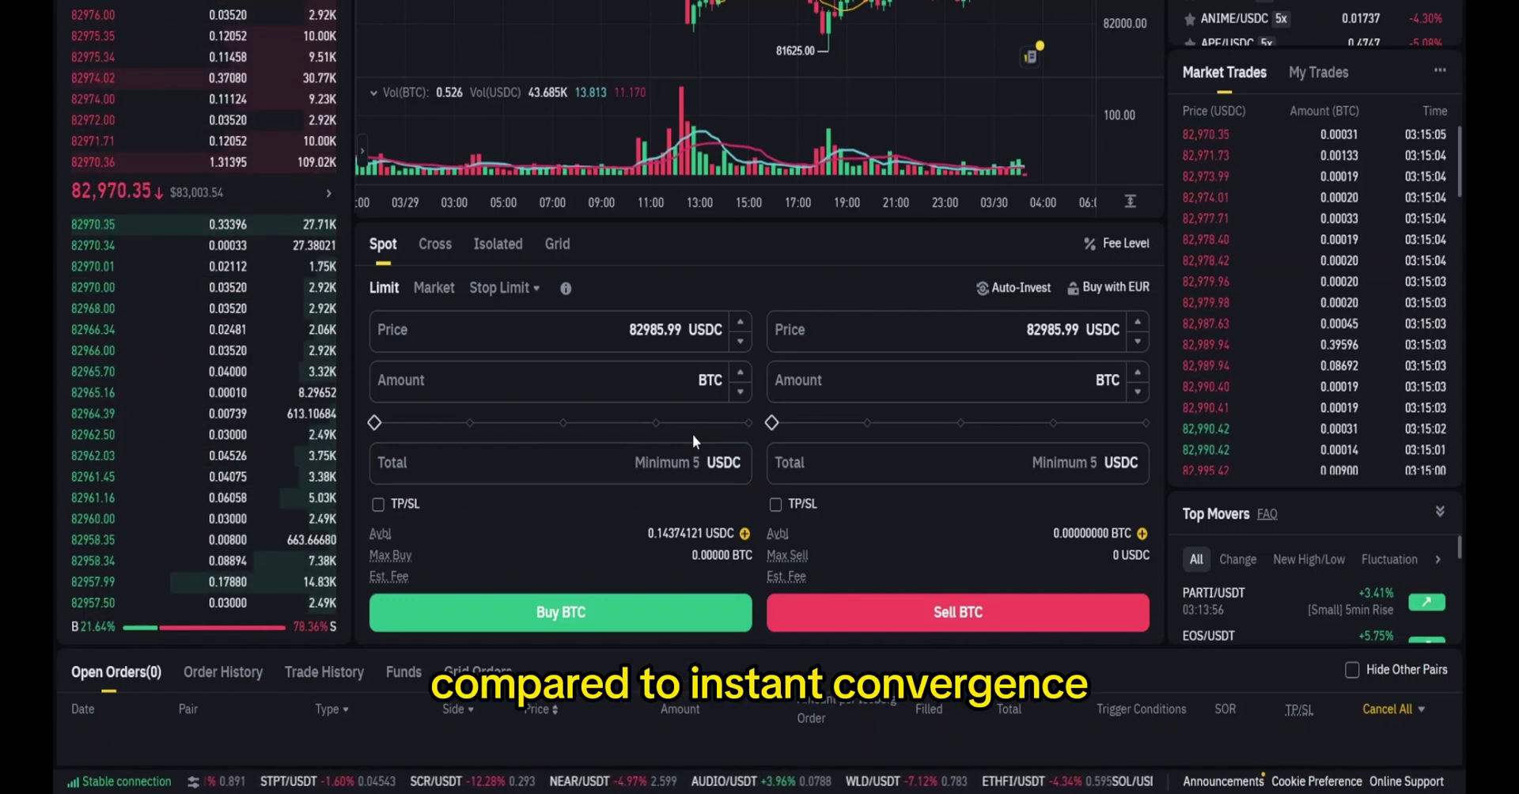
{"action": "scroll", "coordinate": [691, 434], "scroll_direction": "down", "scroll_amount": 1}
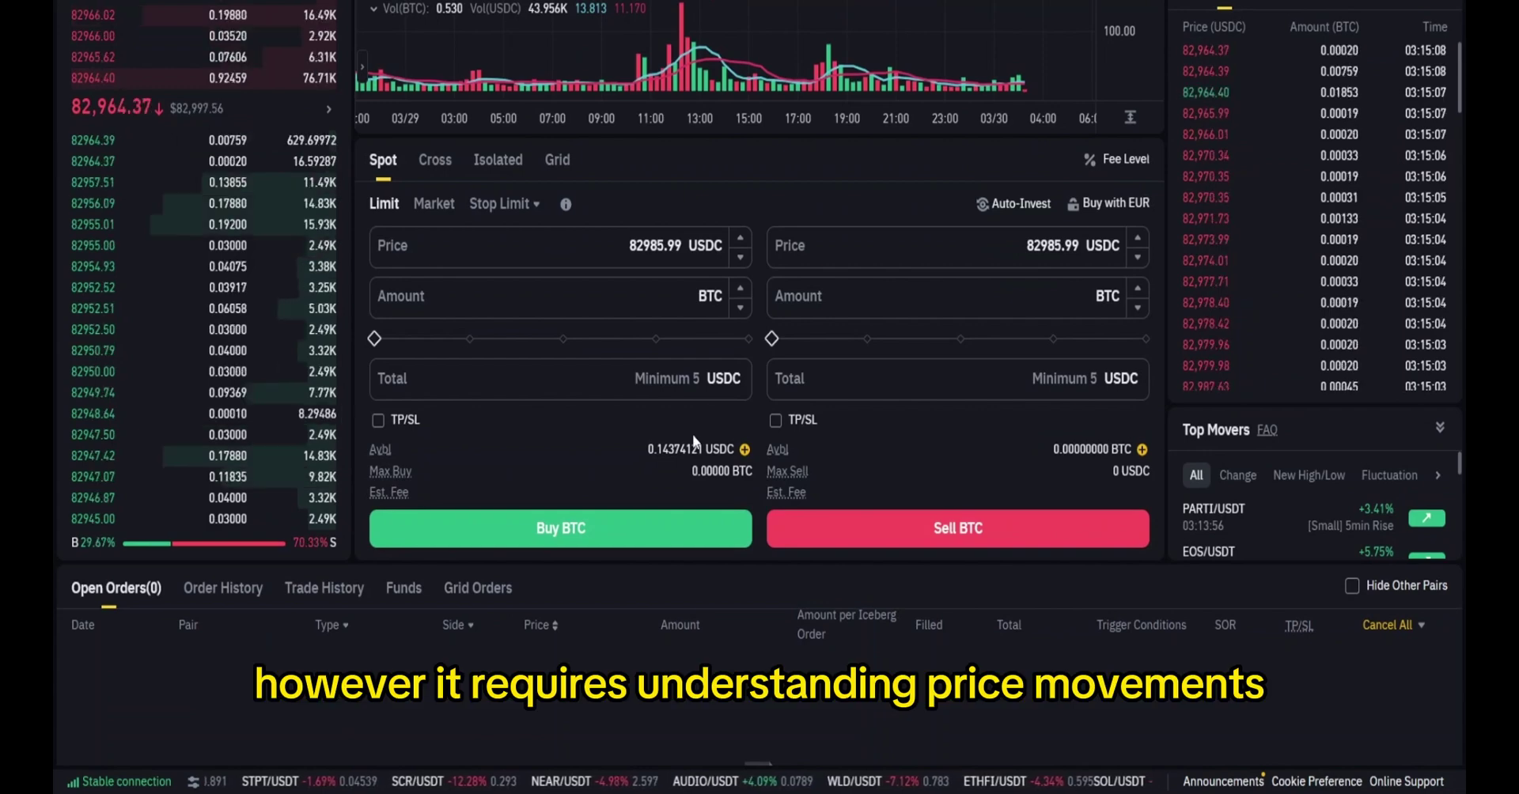
{"action": "scroll", "coordinate": [654, 549], "scroll_direction": "up", "scroll_amount": 1}
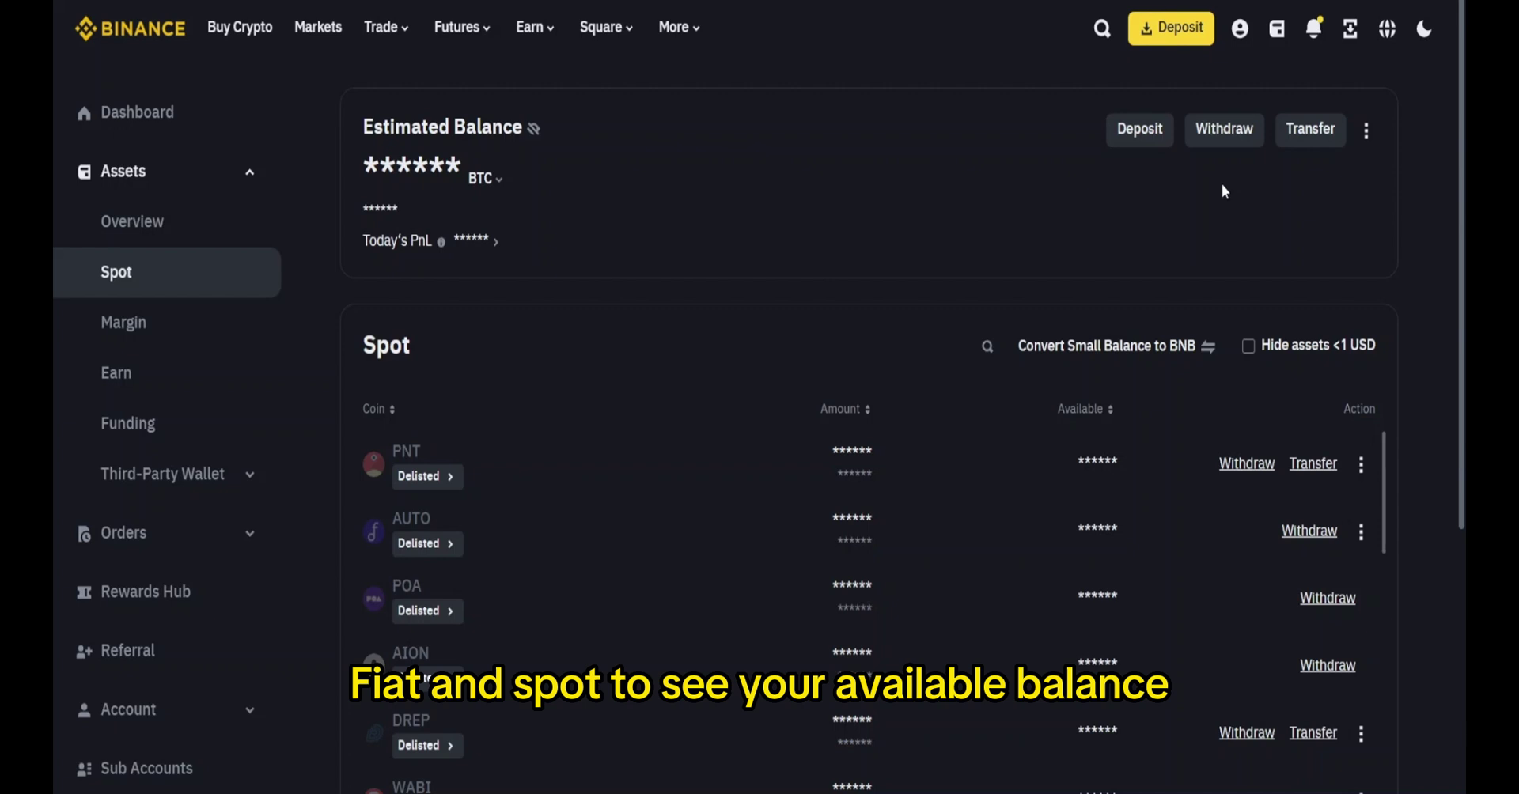
- Open the fiat withdrawal page for EUR from the Spot wallet
{"action": "left_click", "coordinate": [1235, 142]}
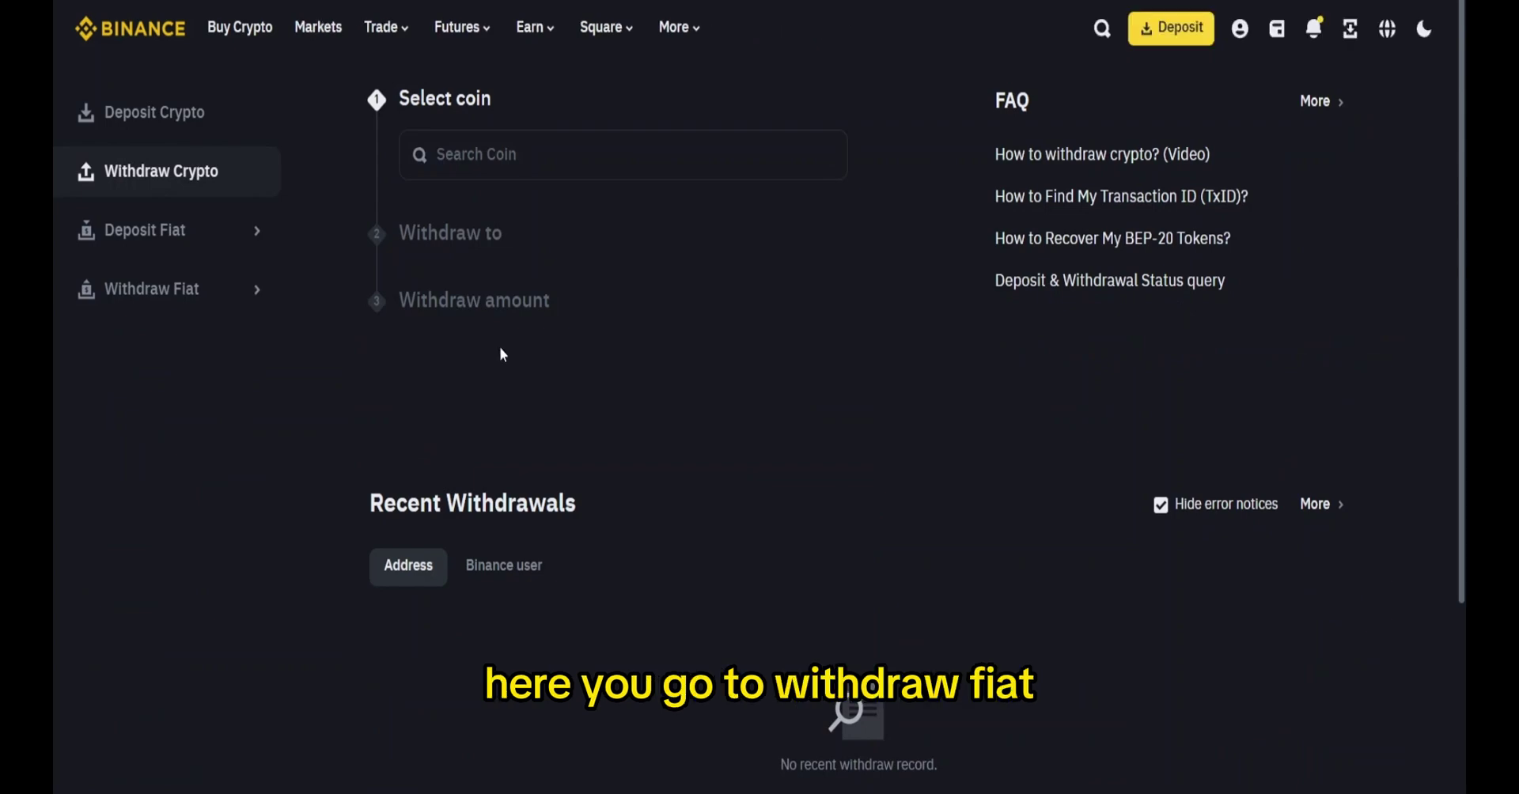
{"action": "left_click", "coordinate": [156, 298]}
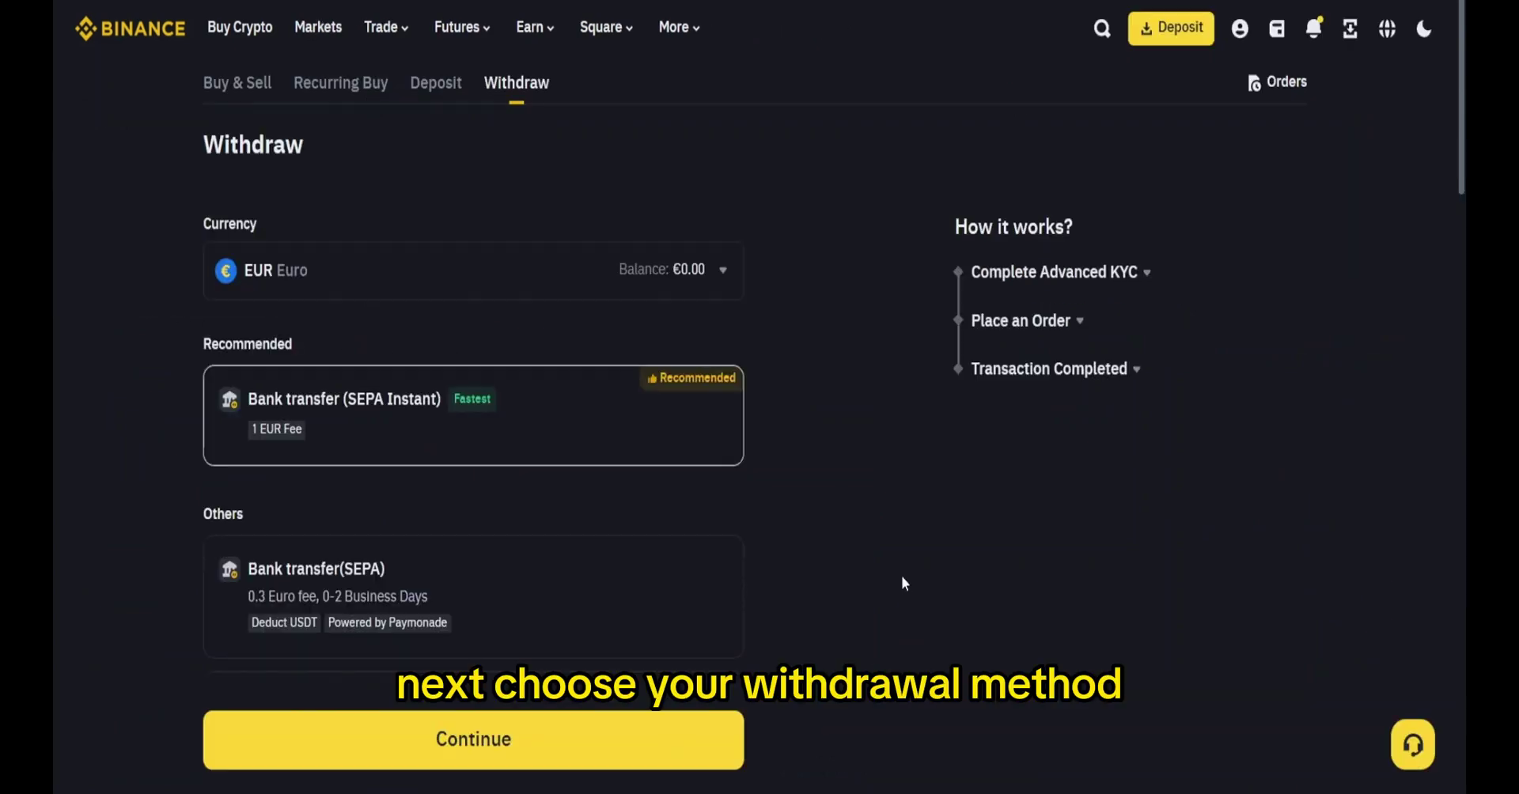